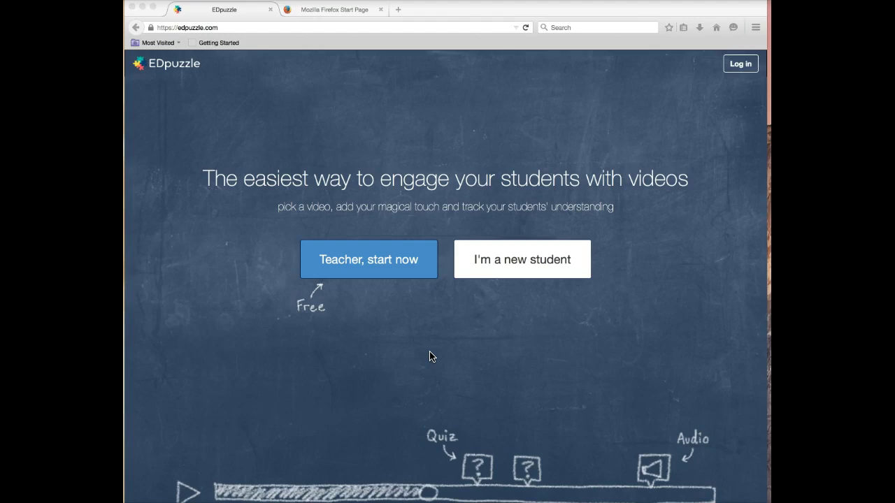
Bring the browser window to the front, shift it right and widen it slightly
{"action": "left_click", "coordinate": [632, 317]}
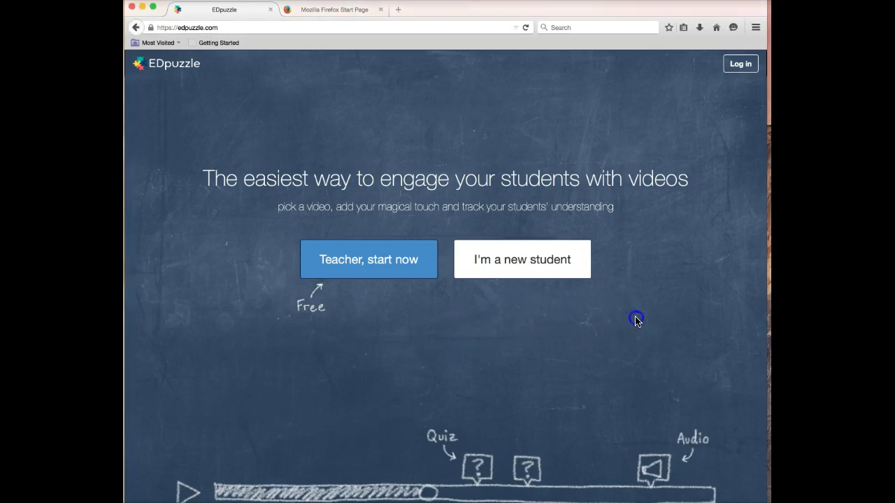
{"action": "left_click_drag", "start_coordinate": [754, 13], "coordinate": [753, 17]}
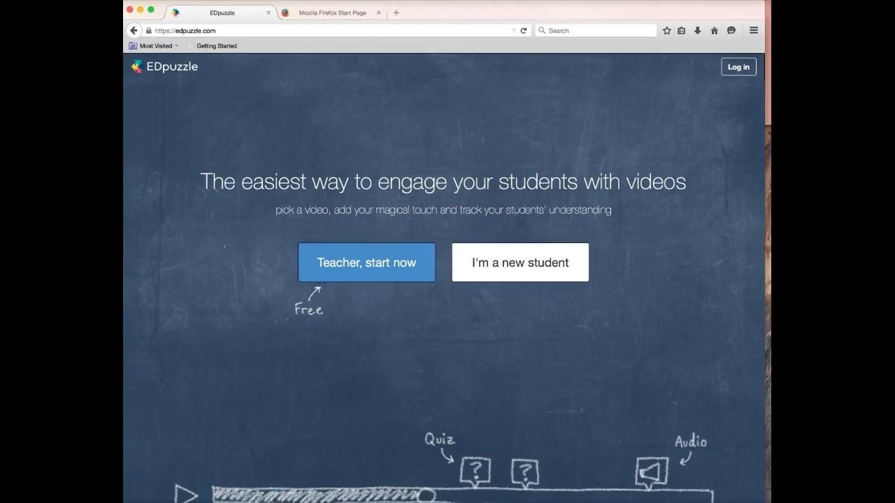
{"action": "left_click_drag", "start_coordinate": [766, 126], "coordinate": [771, 126]}
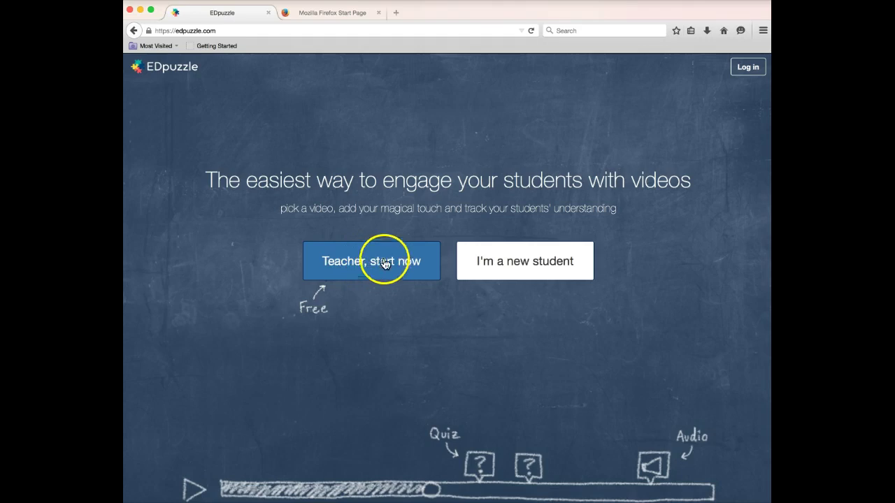
Log in as a teacher with the account email and password, checking Remember Me
{"action": "left_click", "coordinate": [747, 68]}
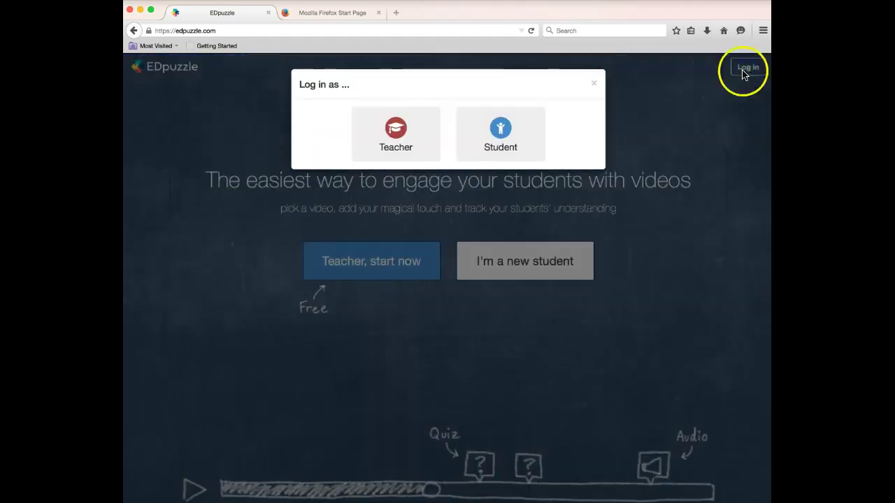
{"action": "left_click", "coordinate": [390, 134]}
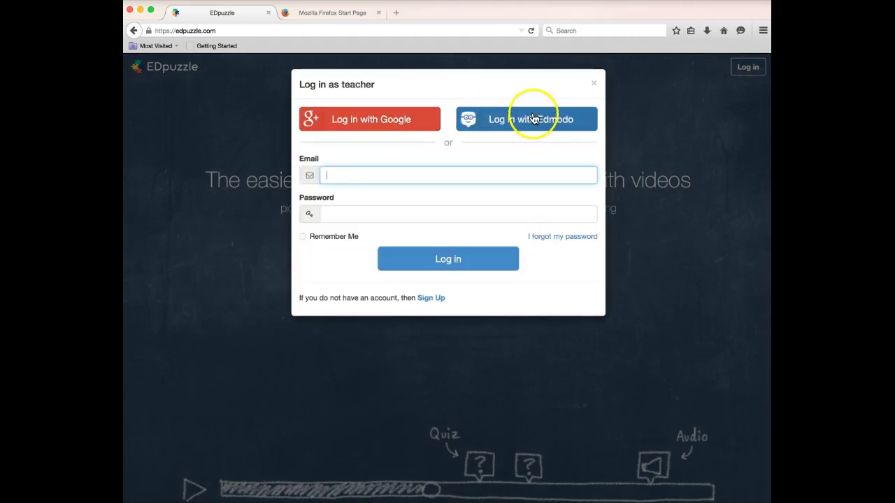
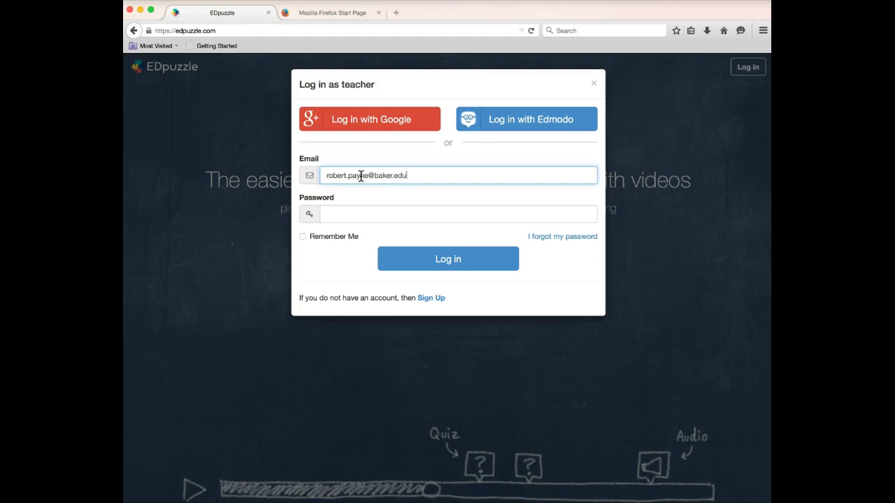
{"action": "key", "text": "Tab"}
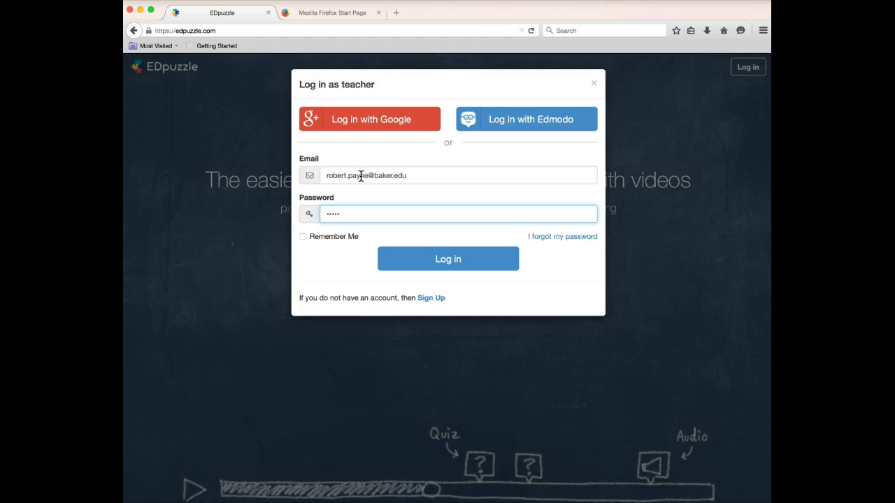
{"action": "left_click", "coordinate": [303, 236]}
{"action": "left_click", "coordinate": [444, 268]}
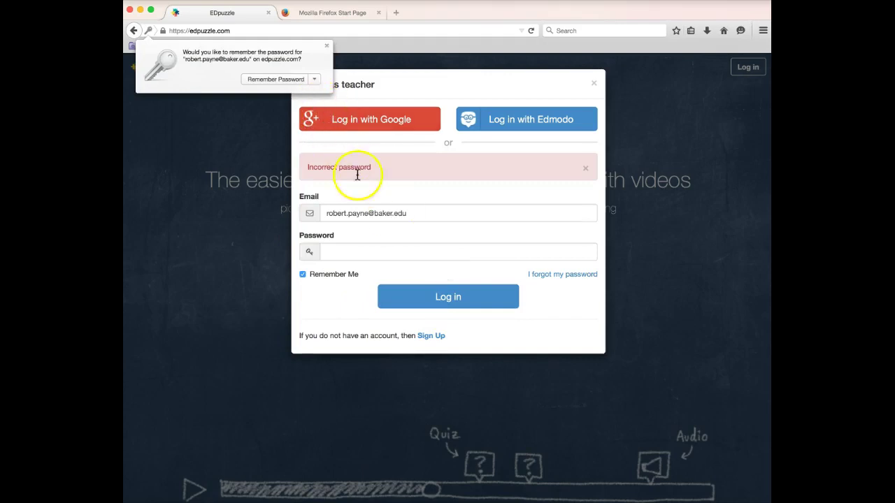
Re-enter the corrected password, log in, and dismiss Firefox's save-password prompt
{"action": "left_click", "coordinate": [331, 253]}
{"action": "left_click", "coordinate": [330, 251]}
{"action": "type", "text": "•••"}
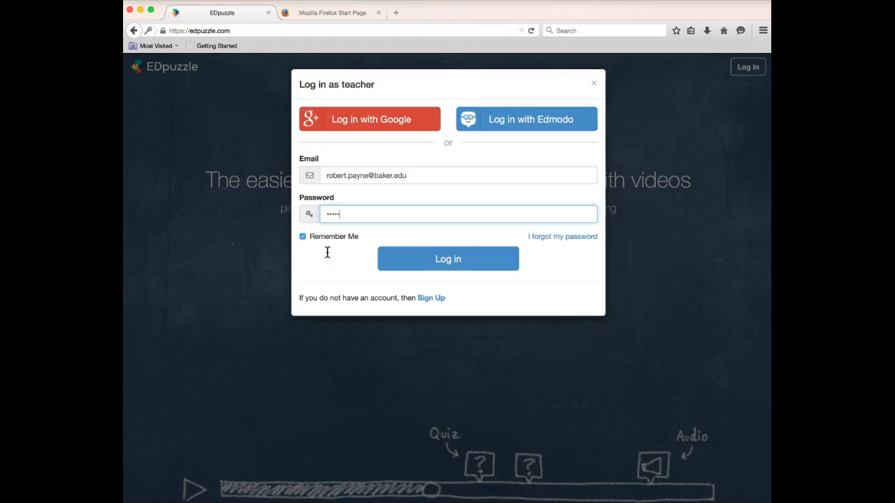
{"action": "left_click", "coordinate": [454, 266]}
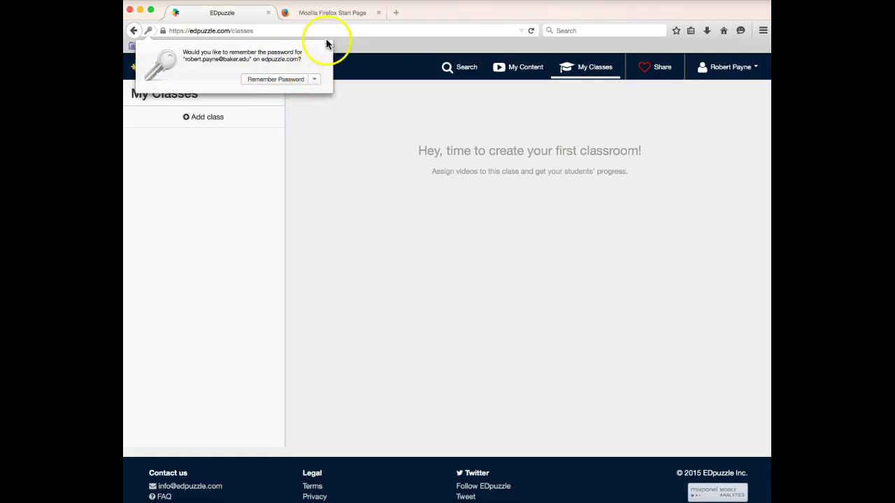
{"action": "left_click", "coordinate": [326, 46]}
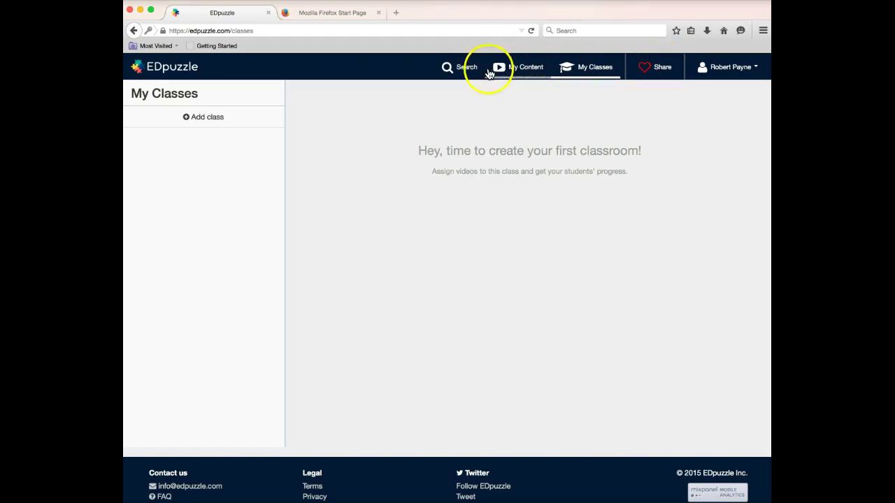
Open the Search page and browse the channels and example lesson videos, returning to the top
{"action": "left_click", "coordinate": [467, 68]}
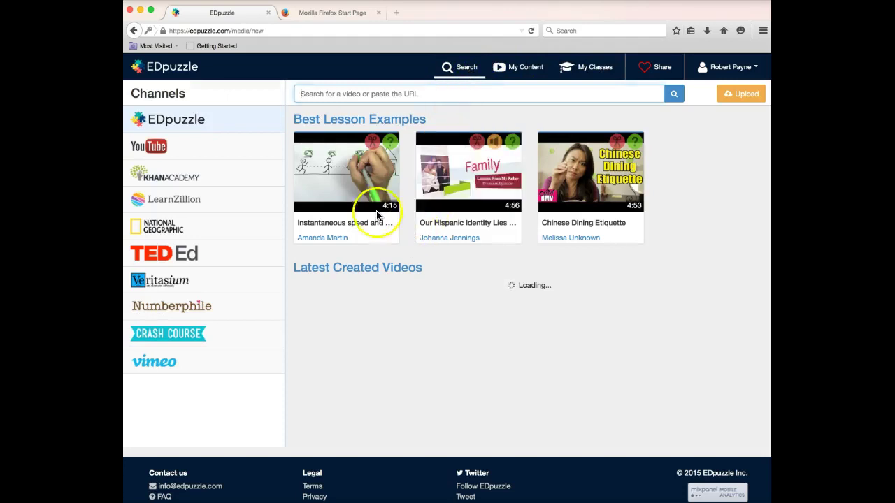
{"action": "mouse_move", "coordinate": [600, 201]}
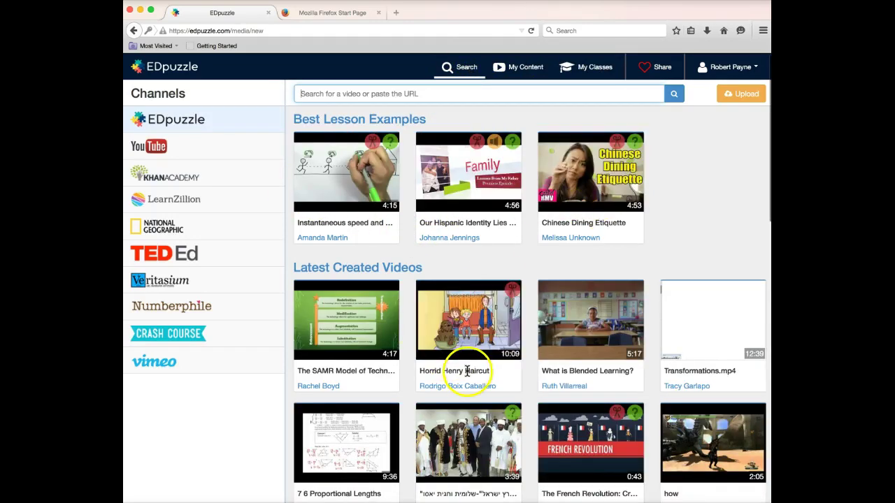
{"action": "scroll", "coordinate": [466, 374], "scroll_direction": "down", "scroll_amount": 5}
{"action": "scroll", "coordinate": [470, 375], "scroll_direction": "down", "scroll_amount": 3}
{"action": "scroll", "coordinate": [471, 372], "scroll_direction": "up", "scroll_amount": 1}
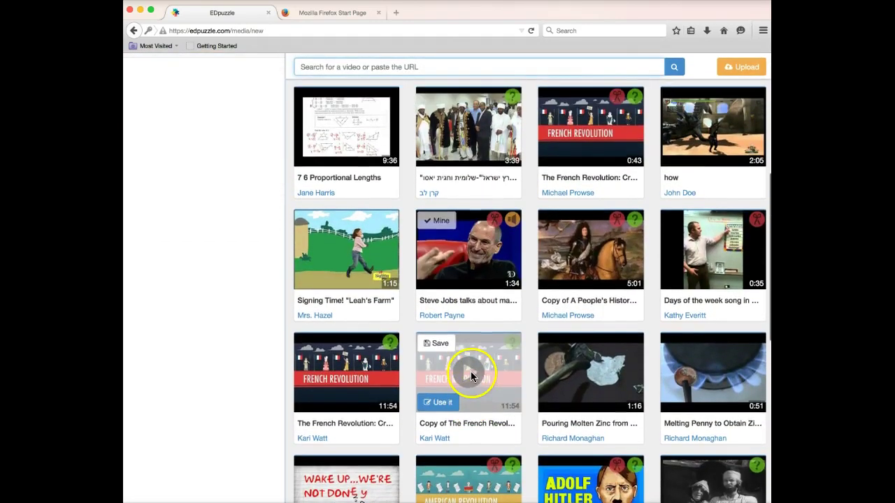
{"action": "mouse_move", "coordinate": [455, 251]}
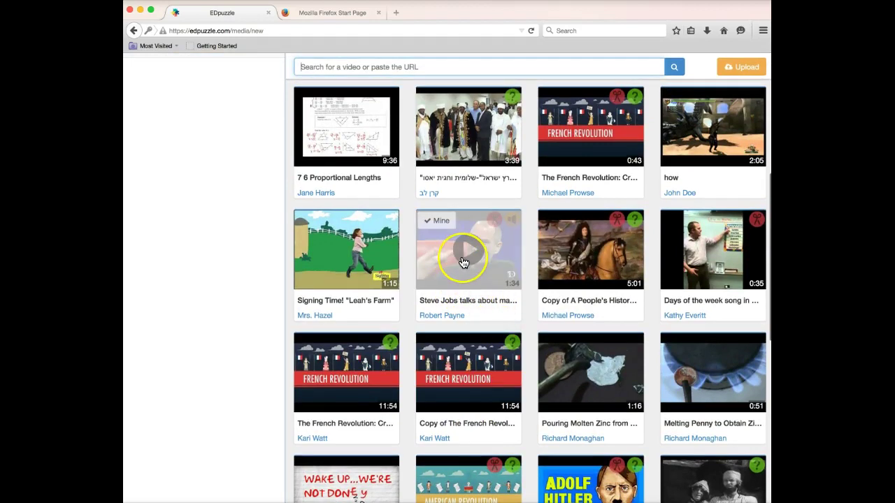
{"action": "scroll", "coordinate": [461, 263], "scroll_direction": "up", "scroll_amount": 1}
{"action": "scroll", "coordinate": [460, 263], "scroll_direction": "up", "scroll_amount": 2}
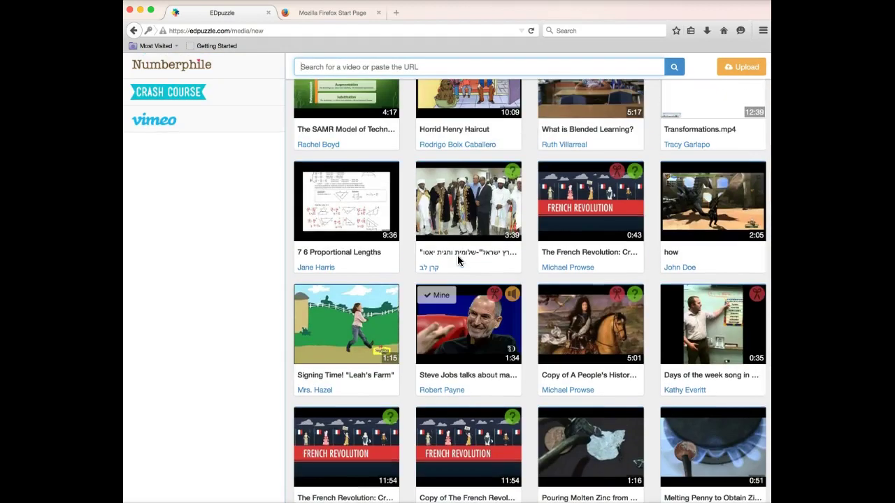
{"action": "left_click", "coordinate": [453, 329]}
{"action": "scroll", "coordinate": [465, 315], "scroll_direction": "up", "scroll_amount": 5}
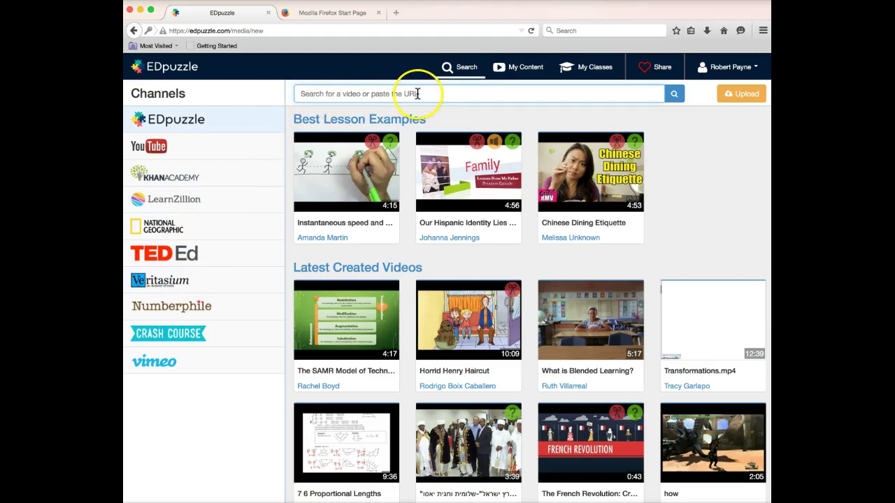
Search the Khan Academy channel for 'Time Value of Money' and use the first result
{"action": "left_click", "coordinate": [303, 93]}
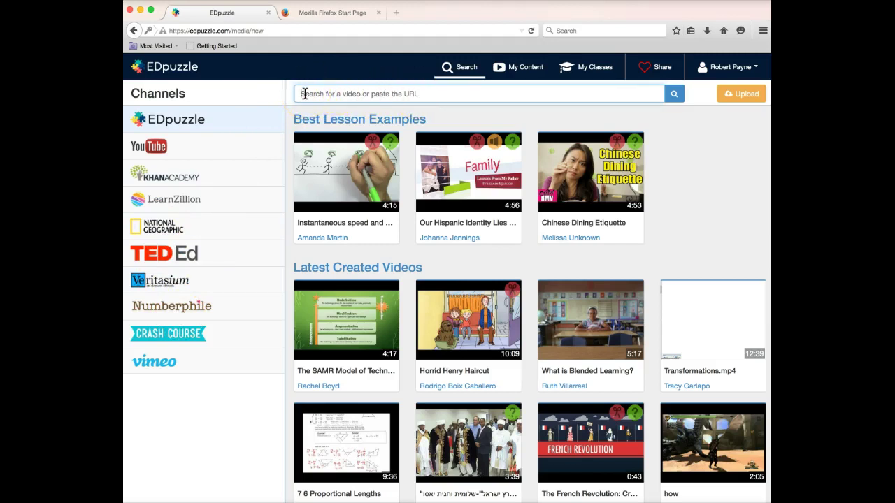
{"action": "left_click", "coordinate": [178, 178]}
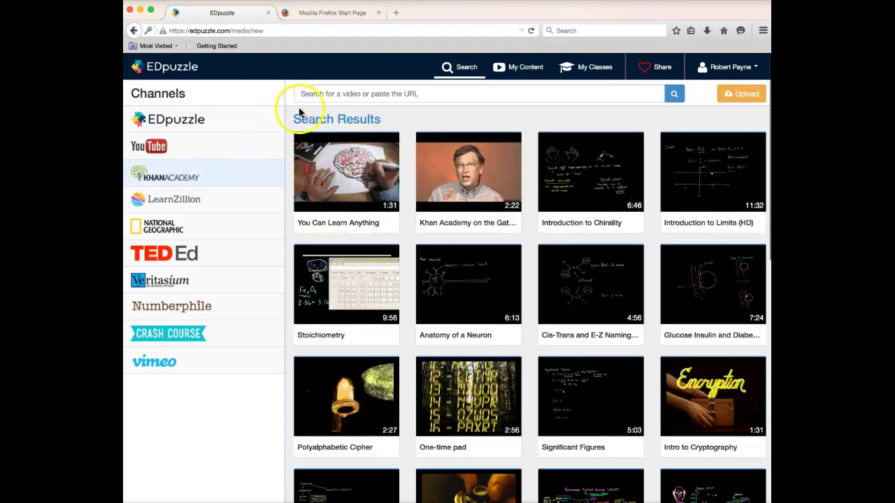
{"action": "left_click", "coordinate": [309, 94]}
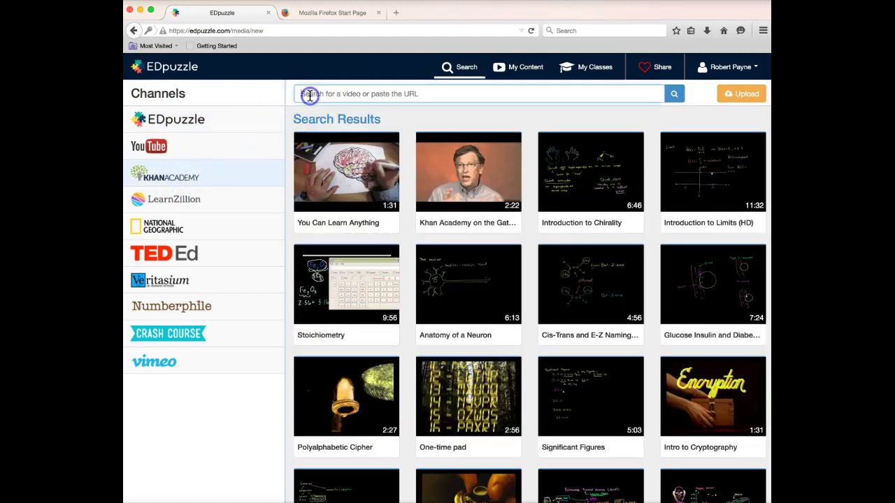
{"action": "type", "text": "Time Value of Money"}
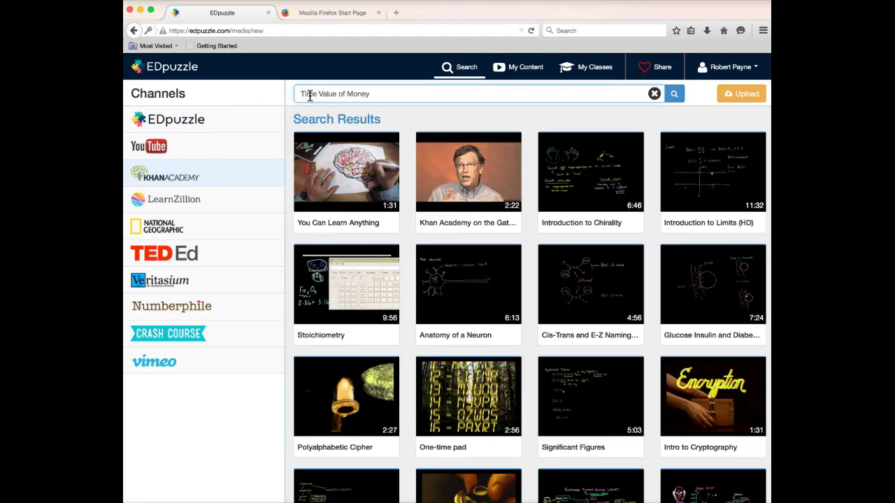
{"action": "left_click", "coordinate": [675, 95]}
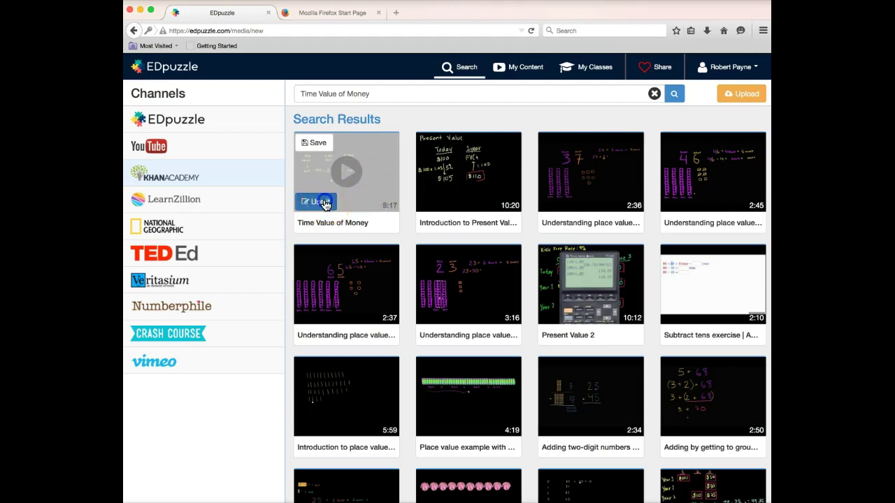
{"action": "left_click", "coordinate": [318, 201]}
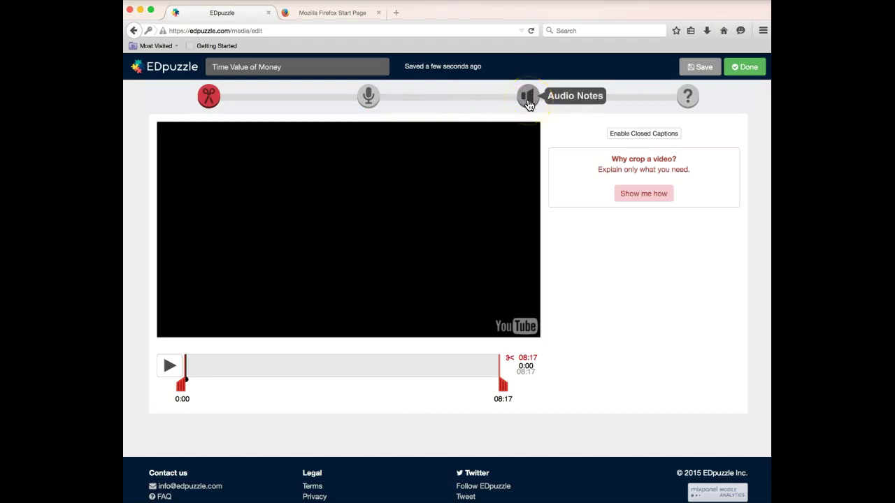
{"action": "left_click", "coordinate": [690, 104]}
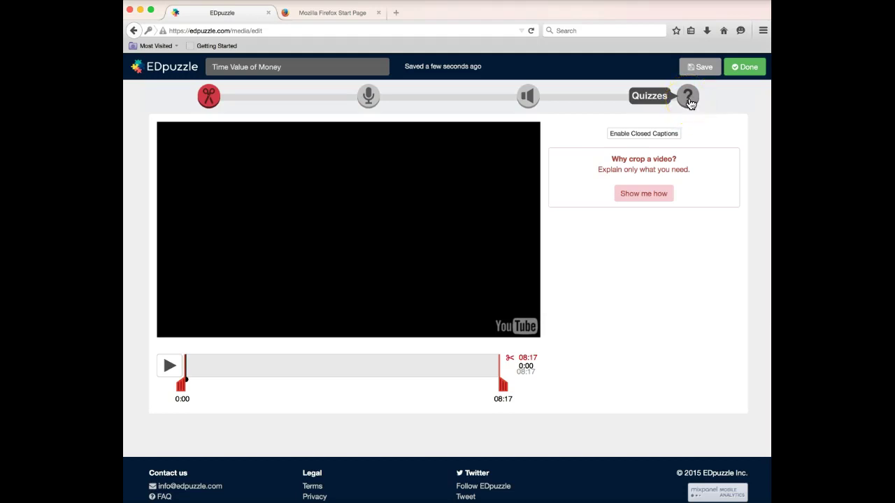
{"action": "left_click", "coordinate": [690, 103]}
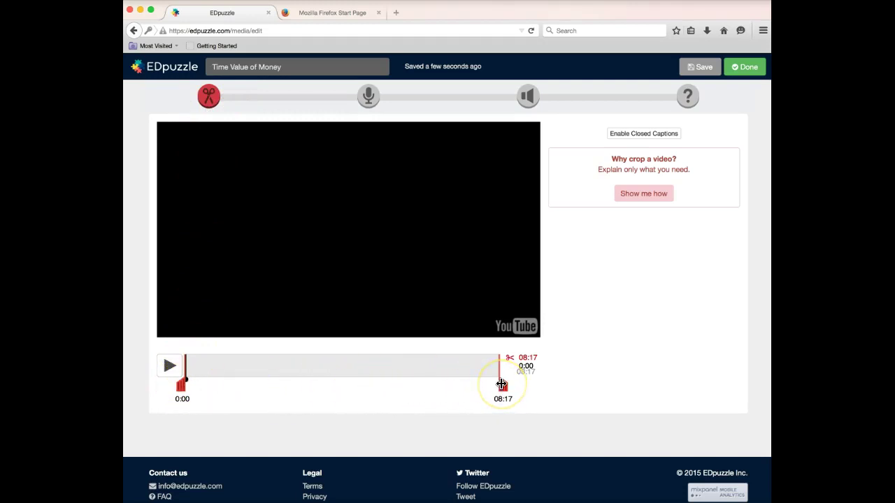
Crop the video to 02:40–05:00, then play and pause to preview the 02:20 clip
{"action": "mouse_move", "coordinate": [501, 384]}
{"action": "left_mouse_down"}
{"action": "mouse_move", "coordinate": [180, 384]}
{"action": "mouse_move", "coordinate": [280, 382]}
{"action": "left_mouse_up"}
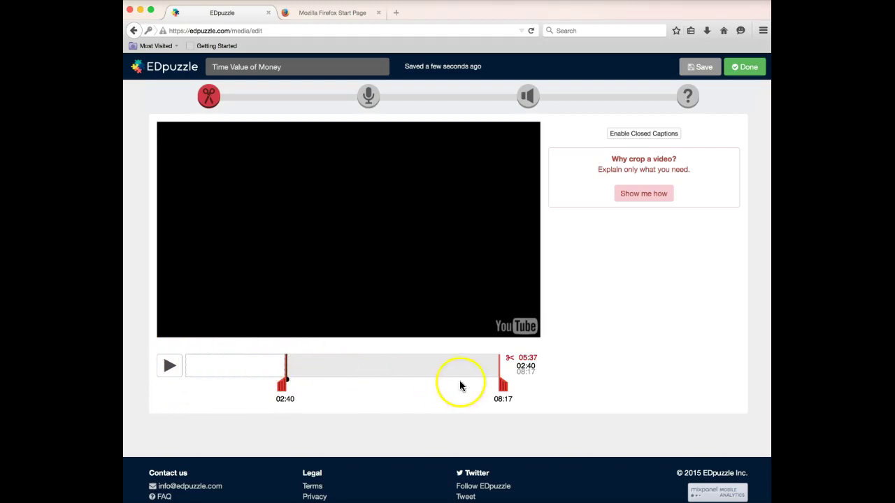
{"action": "left_click_drag", "start_coordinate": [501, 384], "coordinate": [376, 386]}
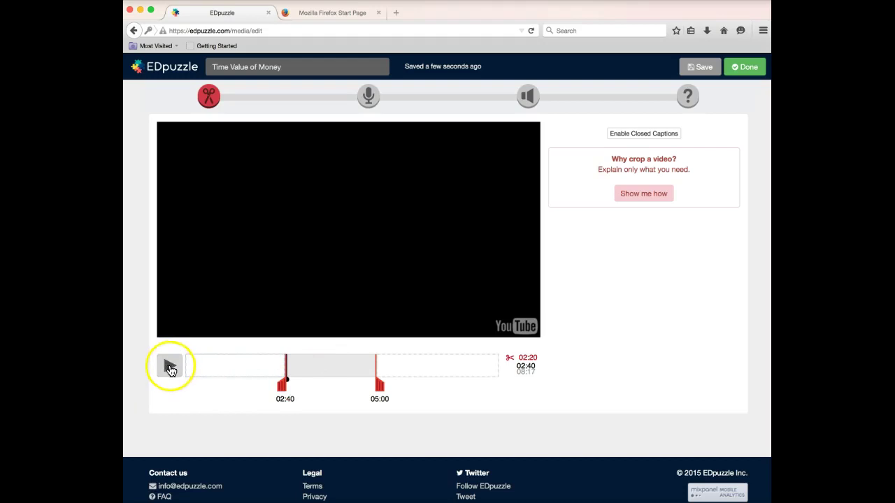
{"action": "left_click", "coordinate": [170, 368]}
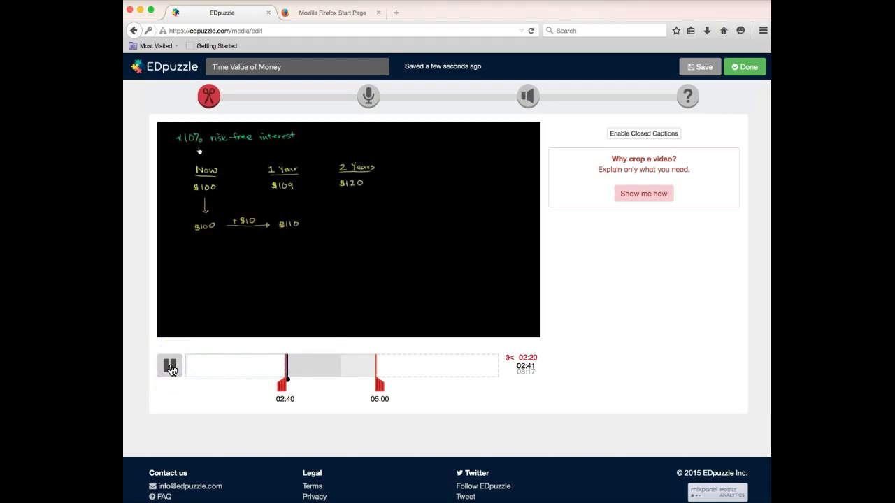
{"action": "left_click", "coordinate": [170, 367]}
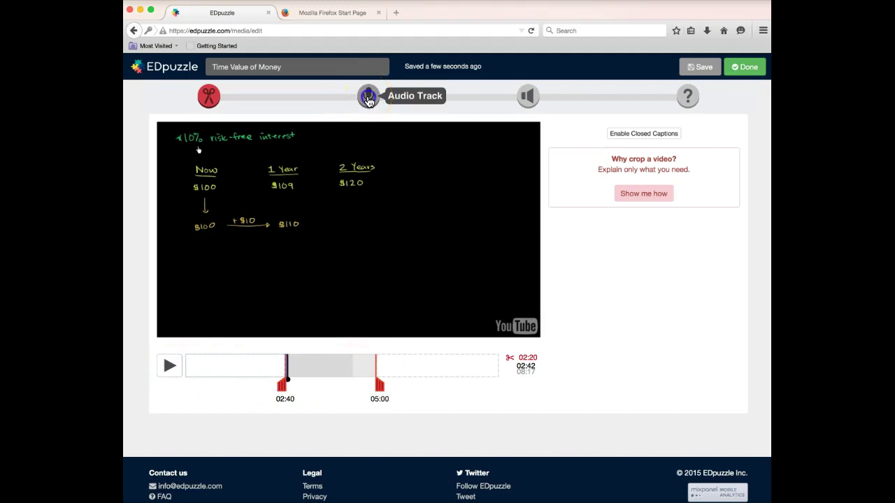
Open the Audio Track step and try starting a voice-over recording
{"action": "left_click", "coordinate": [369, 98]}
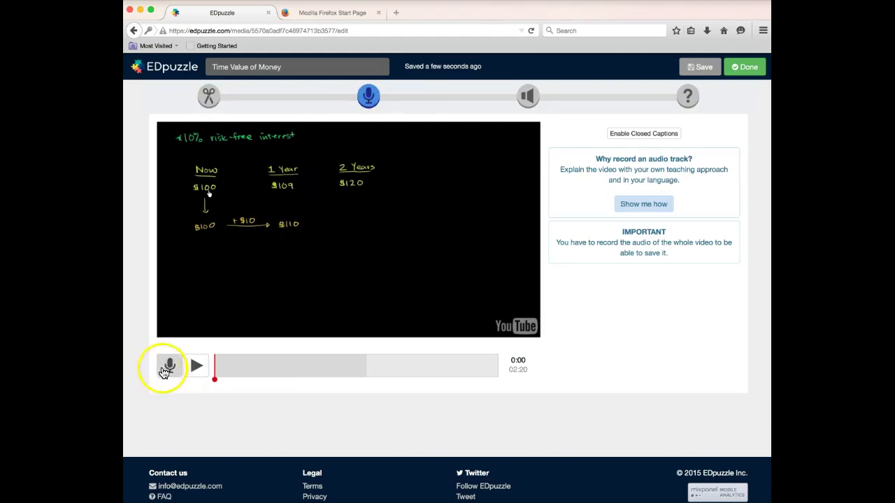
{"action": "left_click", "coordinate": [198, 369]}
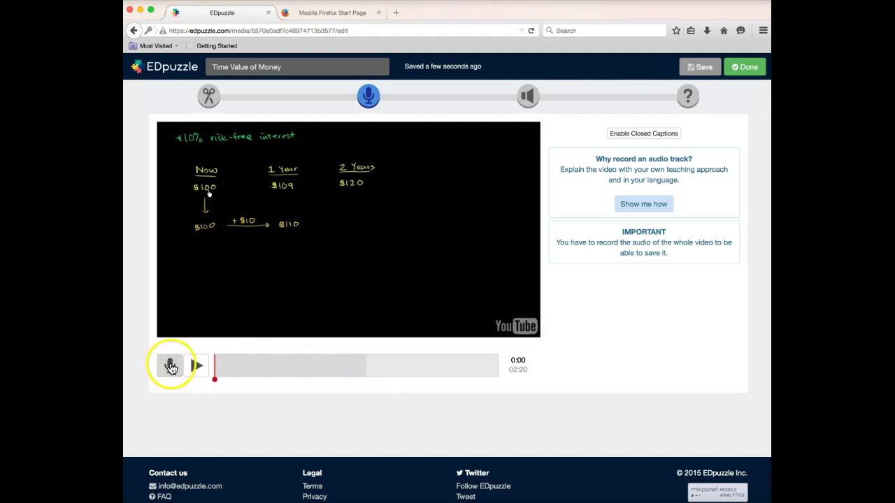
{"action": "left_click", "coordinate": [247, 300]}
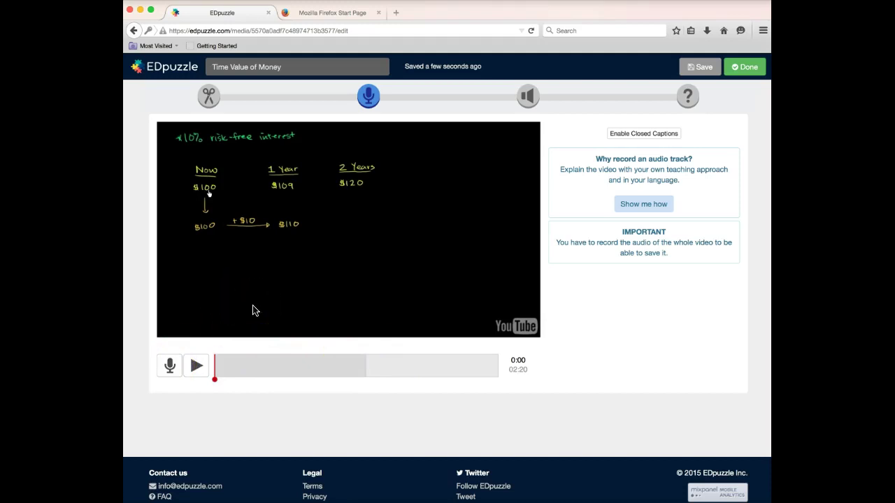
{"action": "left_click", "coordinate": [303, 305]}
{"action": "left_click", "coordinate": [354, 301]}
{"action": "left_click", "coordinate": [255, 306]}
{"action": "left_click", "coordinate": [240, 308]}
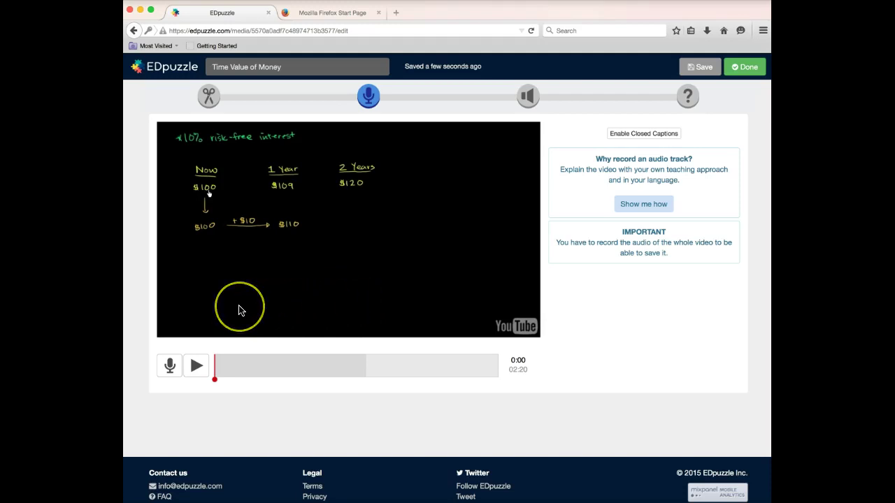
{"action": "left_click", "coordinate": [358, 307]}
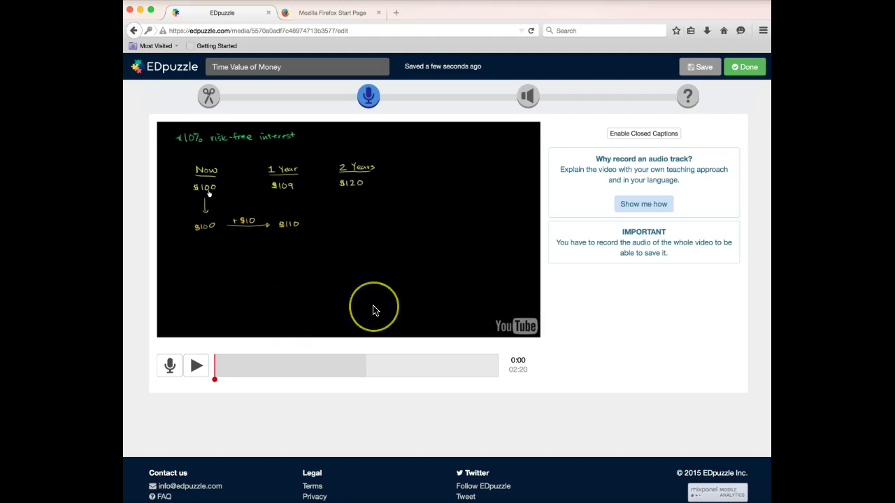
{"action": "left_click", "coordinate": [334, 277]}
{"action": "left_click", "coordinate": [333, 305]}
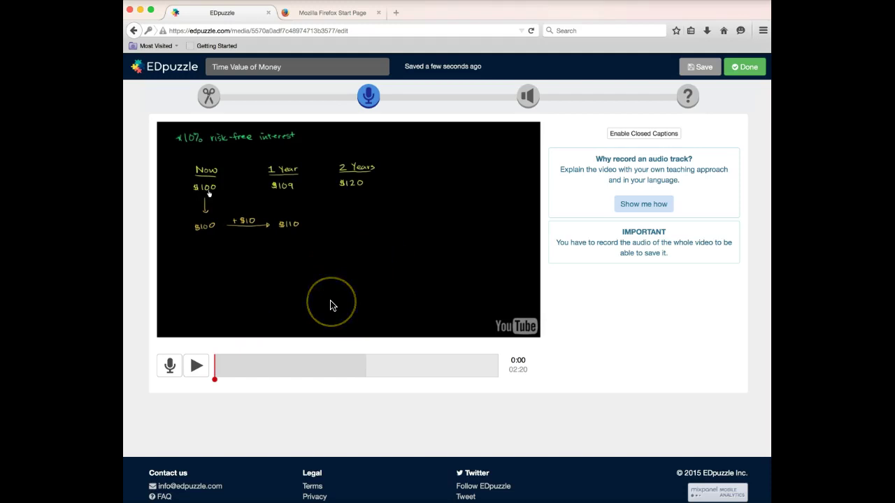
Retry the voice-over recording, then switch to the Audio Notes step
{"action": "mouse_move", "coordinate": [327, 233]}
{"action": "left_mouse_down"}
{"action": "mouse_move", "coordinate": [206, 164]}
{"action": "mouse_move", "coordinate": [192, 227]}
{"action": "mouse_move", "coordinate": [272, 235]}
{"action": "mouse_move", "coordinate": [294, 227]}
{"action": "mouse_move", "coordinate": [297, 169]}
{"action": "mouse_move", "coordinate": [197, 204]}
{"action": "mouse_move", "coordinate": [301, 200]}
{"action": "mouse_move", "coordinate": [218, 175]}
{"action": "mouse_move", "coordinate": [356, 189]}
{"action": "mouse_move", "coordinate": [224, 221]}
{"action": "mouse_move", "coordinate": [273, 233]}
{"action": "mouse_move", "coordinate": [324, 230]}
{"action": "mouse_move", "coordinate": [217, 154]}
{"action": "left_mouse_up"}
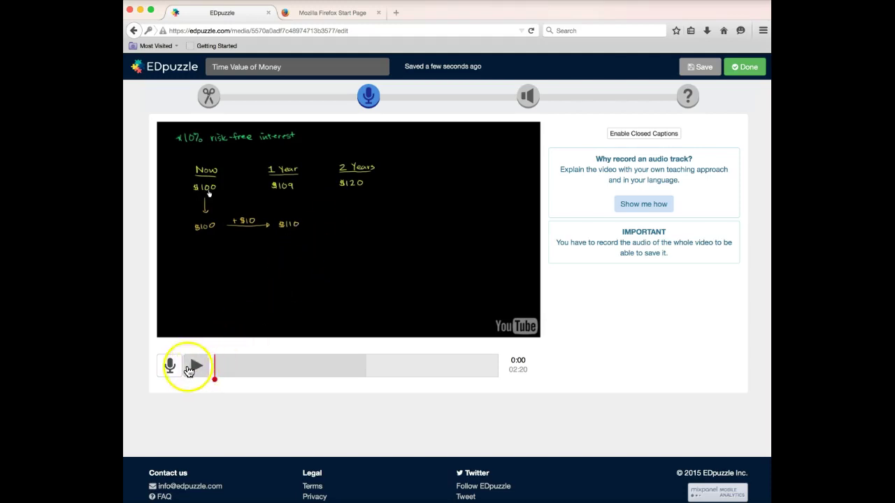
{"action": "left_click", "coordinate": [169, 367]}
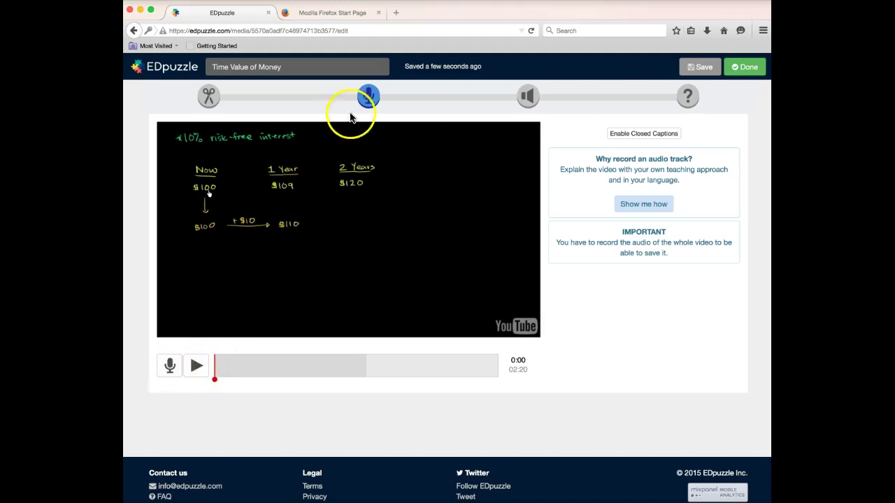
{"action": "left_click", "coordinate": [527, 98]}
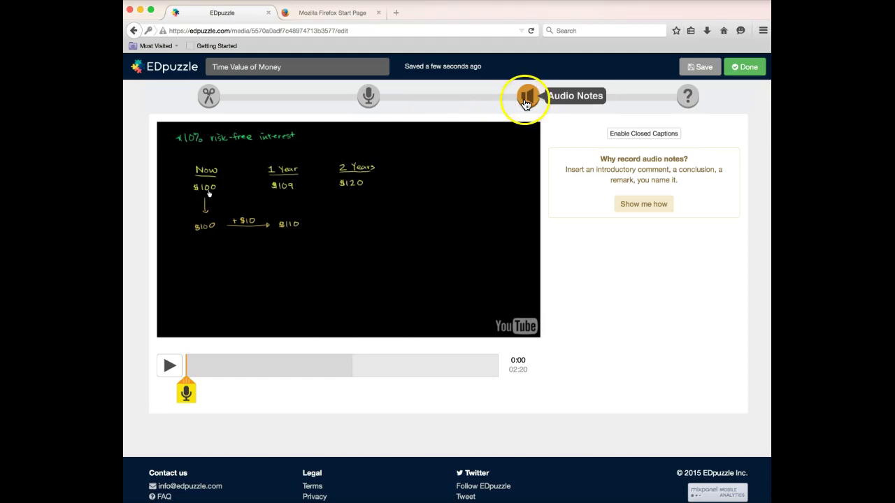
Record an audio note, always allowing Firefox microphone access, and drag it to about 0:27
{"action": "left_click", "coordinate": [187, 394]}
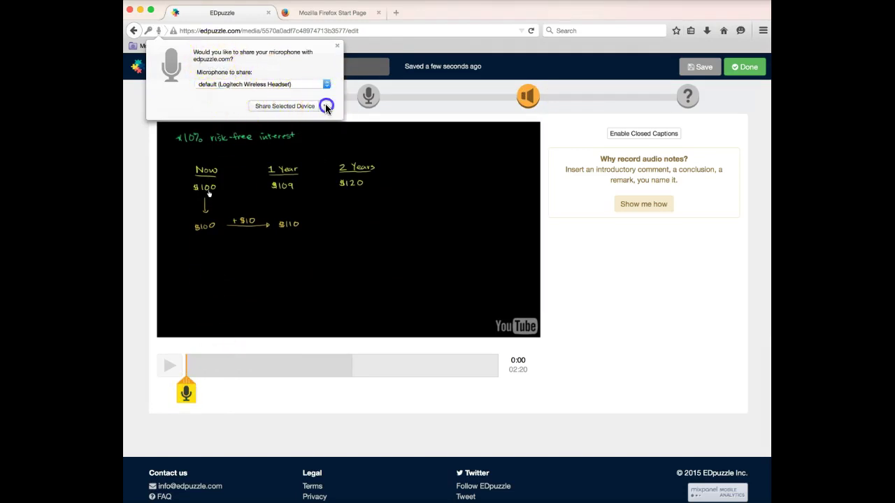
{"action": "left_click", "coordinate": [325, 106]}
{"action": "left_click", "coordinate": [294, 119]}
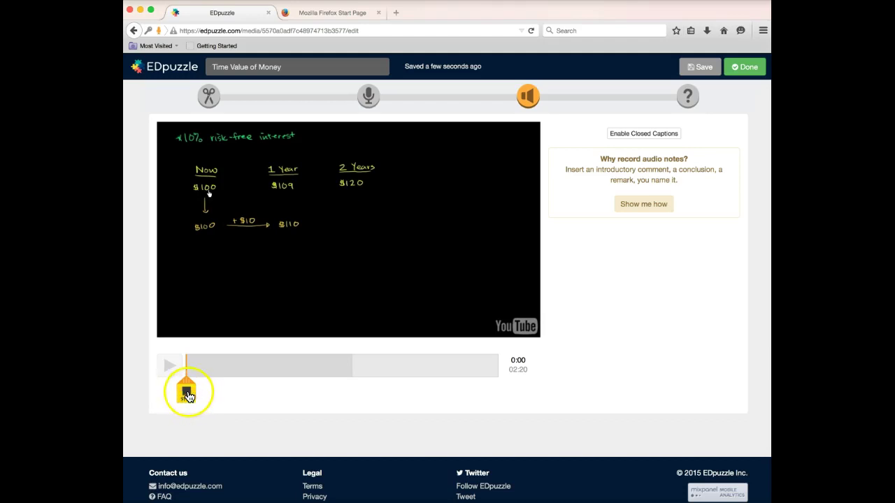
{"action": "left_click", "coordinate": [187, 393]}
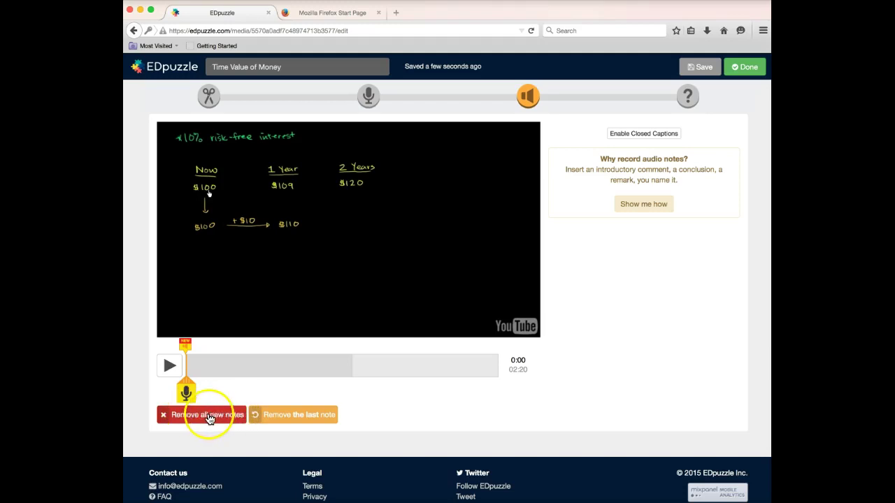
{"action": "mouse_move", "coordinate": [187, 347]}
{"action": "left_mouse_down"}
{"action": "mouse_move", "coordinate": [392, 345]}
{"action": "mouse_move", "coordinate": [243, 340]}
{"action": "mouse_move", "coordinate": [361, 351]}
{"action": "mouse_move", "coordinate": [239, 350]}
{"action": "left_mouse_up"}
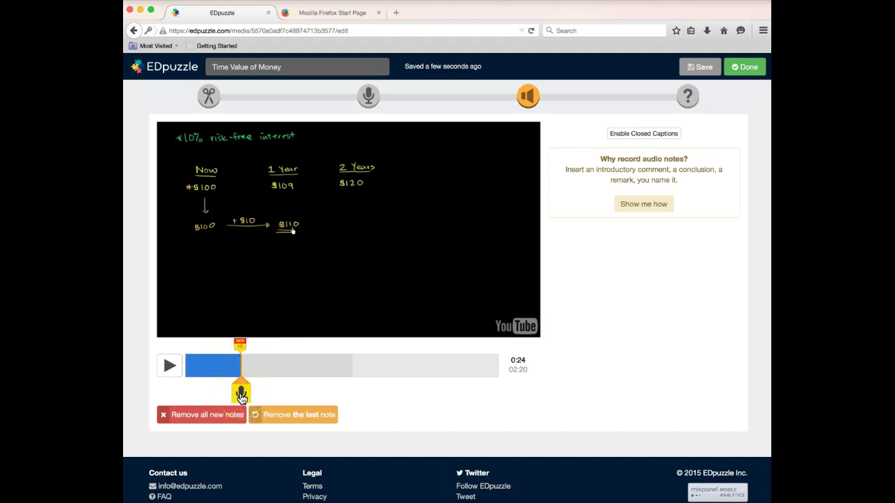
Record a second audio note and drag it to about 01:47
{"action": "left_click", "coordinate": [250, 347]}
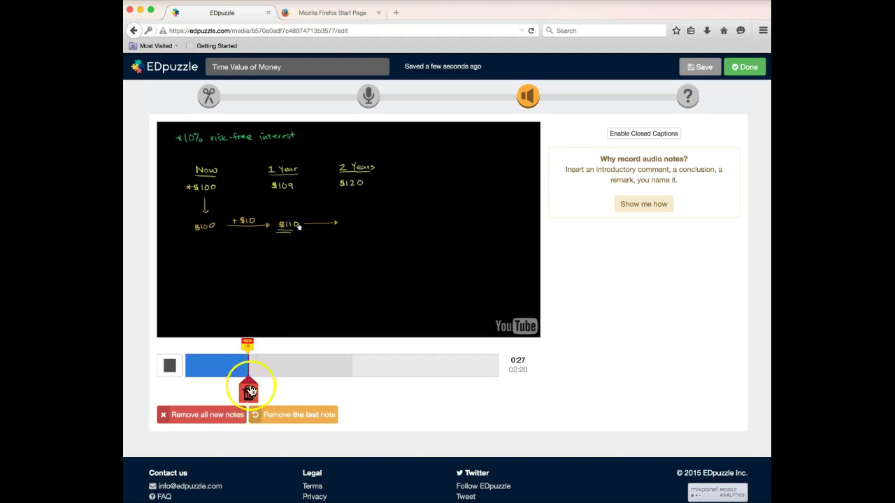
{"action": "left_click", "coordinate": [248, 349]}
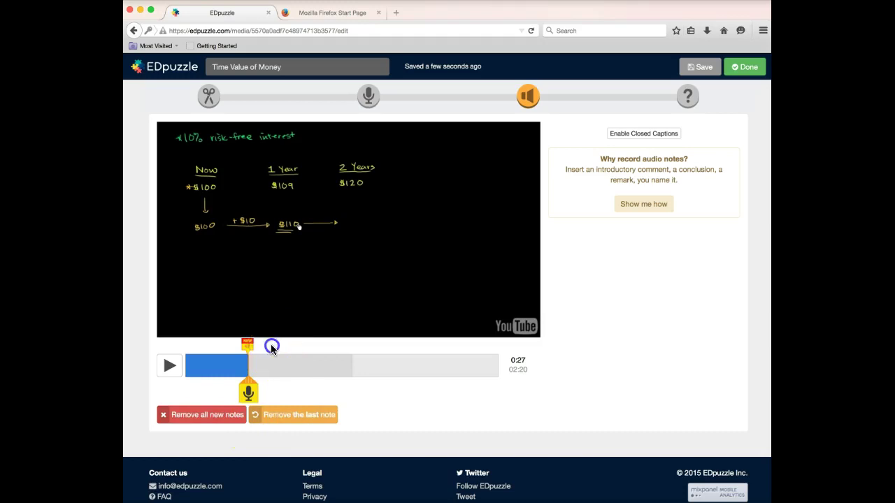
{"action": "left_click", "coordinate": [248, 349]}
{"action": "left_click", "coordinate": [249, 390]}
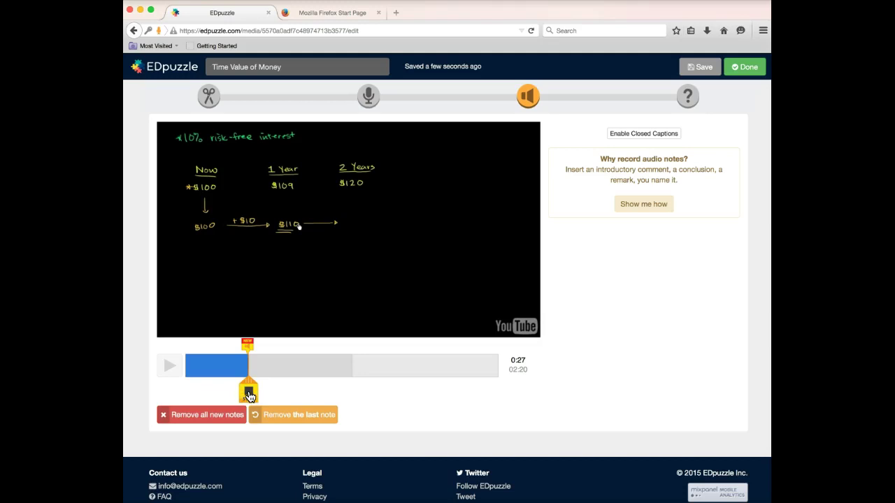
{"action": "left_click", "coordinate": [250, 395]}
{"action": "mouse_move", "coordinate": [184, 344]}
{"action": "left_mouse_down"}
{"action": "mouse_move", "coordinate": [200, 367]}
{"action": "mouse_move", "coordinate": [432, 361]}
{"action": "mouse_move", "coordinate": [355, 359]}
{"action": "mouse_move", "coordinate": [416, 356]}
{"action": "left_mouse_up"}
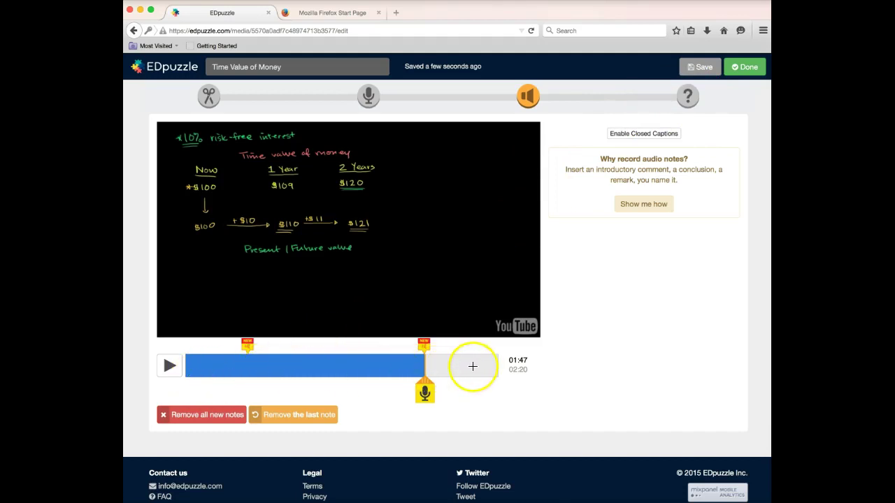
Review the clip by jumping to 0:58, 0:29, 01:17 and 0:55, then move to quizzes
{"action": "left_click", "coordinate": [310, 373]}
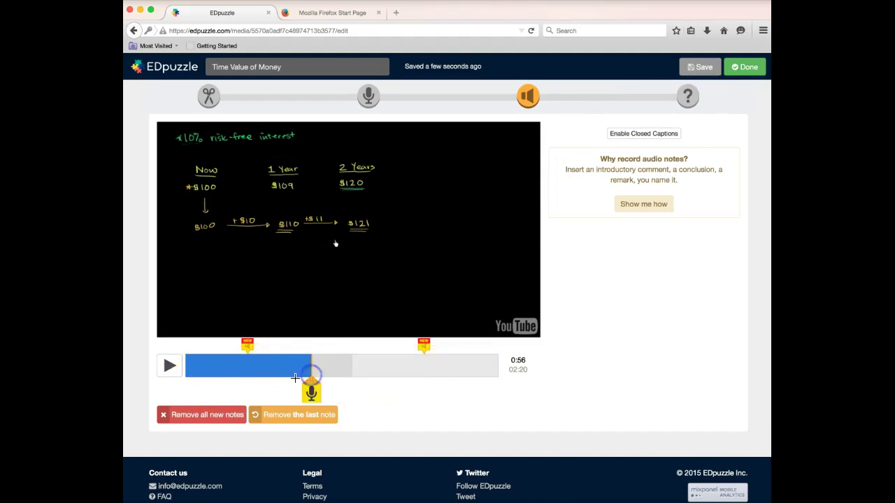
{"action": "left_click", "coordinate": [251, 377]}
{"action": "left_click", "coordinate": [357, 366]}
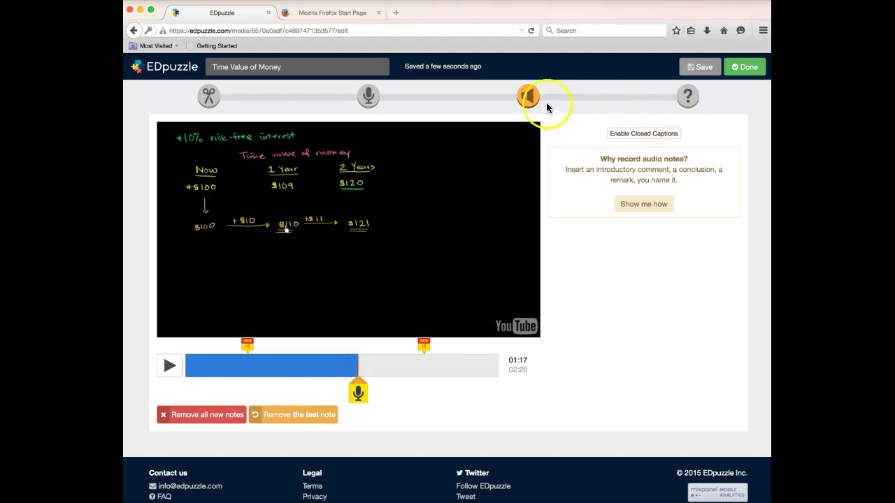
{"action": "left_click", "coordinate": [309, 368]}
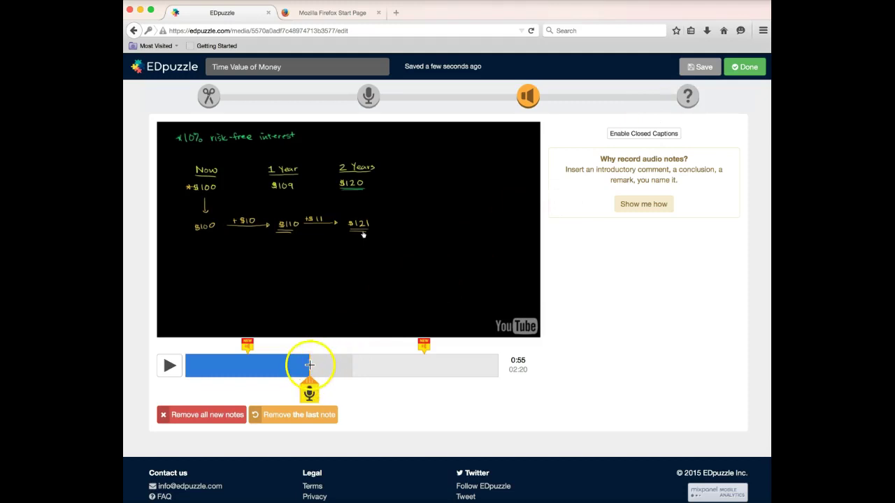
{"action": "left_click", "coordinate": [689, 99]}
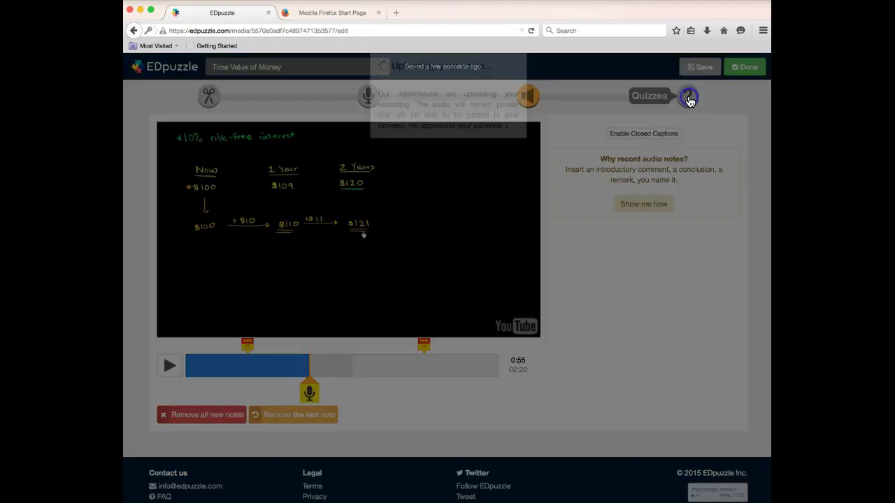
Open the ? Quizzes stage from the step icons atop the editor
{"action": "left_click", "coordinate": [474, 142]}
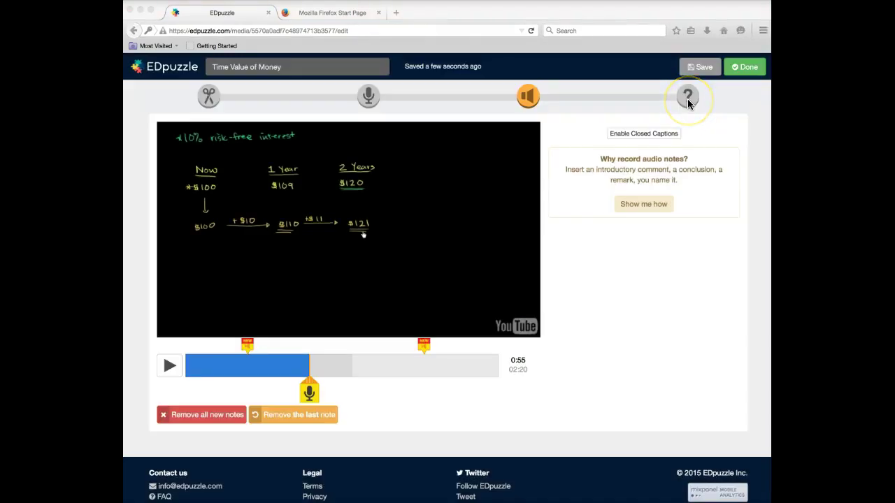
{"action": "left_click", "coordinate": [688, 101]}
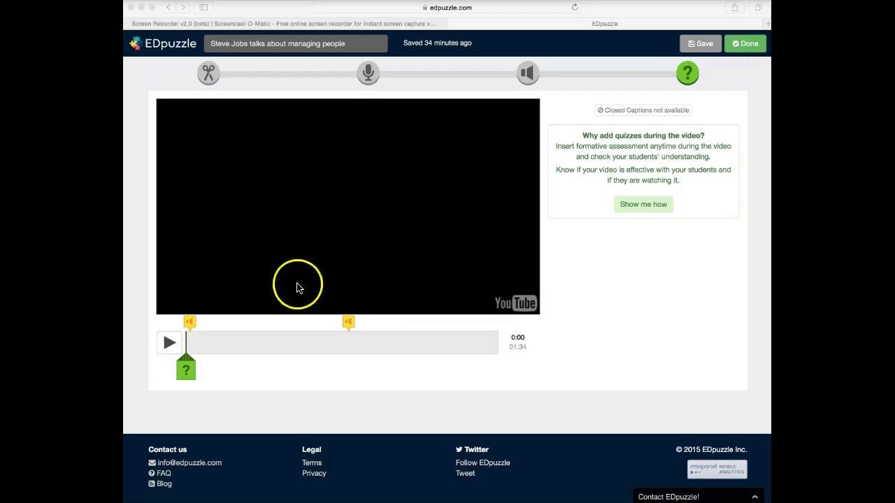
Add a question marker at 0:00 and switch it to multiple choice
{"action": "left_click", "coordinate": [184, 371]}
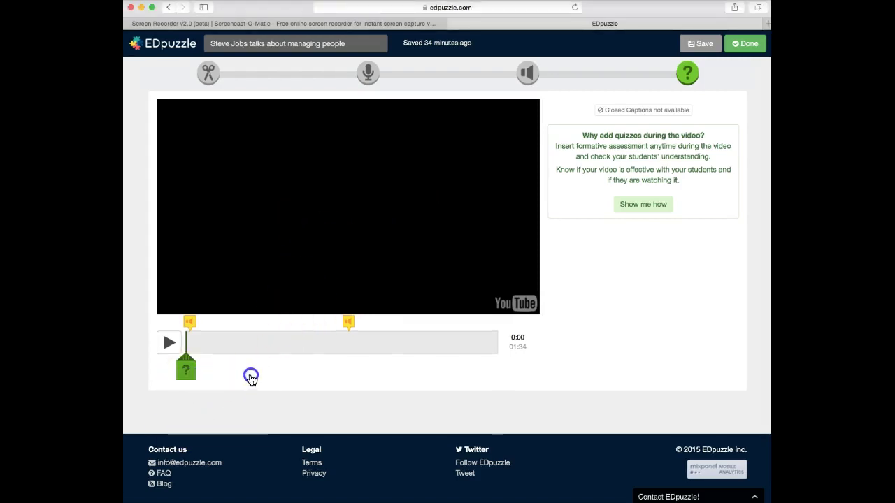
{"action": "left_click", "coordinate": [186, 370]}
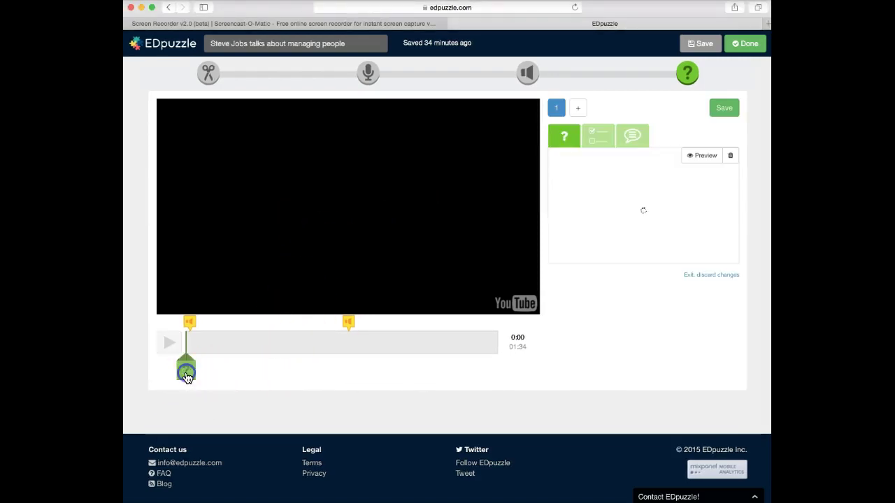
{"action": "left_click", "coordinate": [186, 371]}
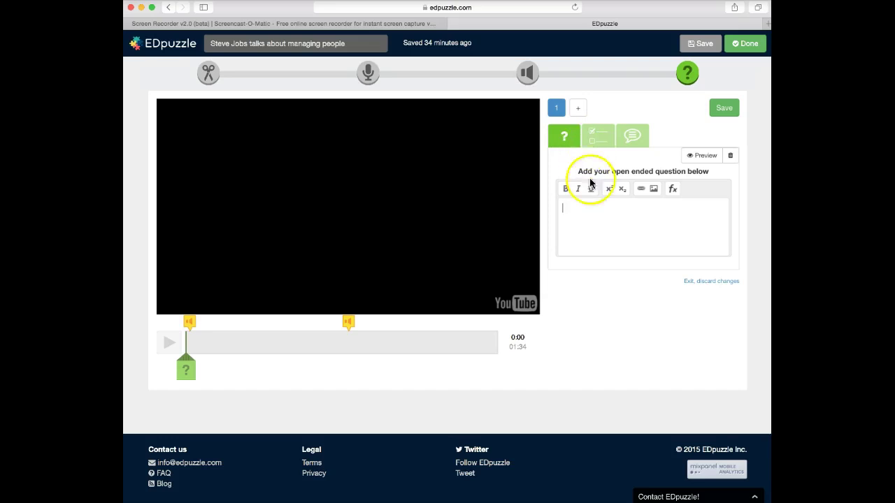
{"action": "left_click", "coordinate": [580, 246]}
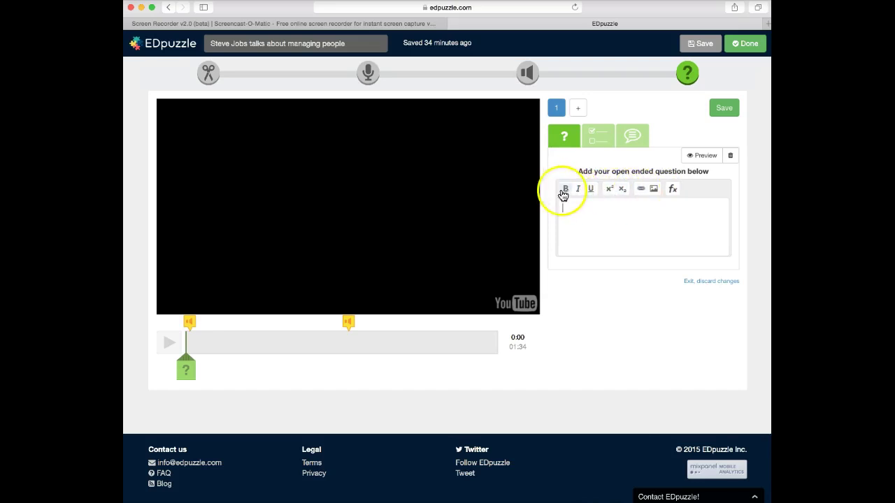
{"action": "left_click", "coordinate": [600, 138]}
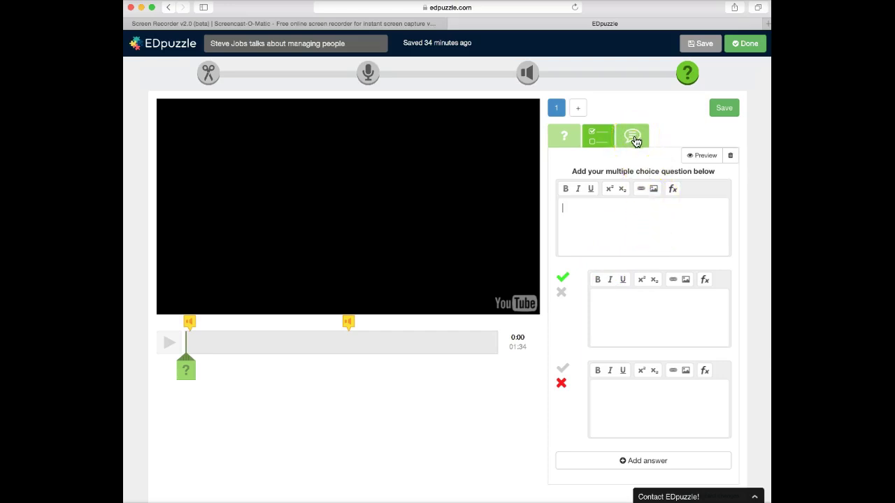
{"action": "left_click", "coordinate": [673, 191]}
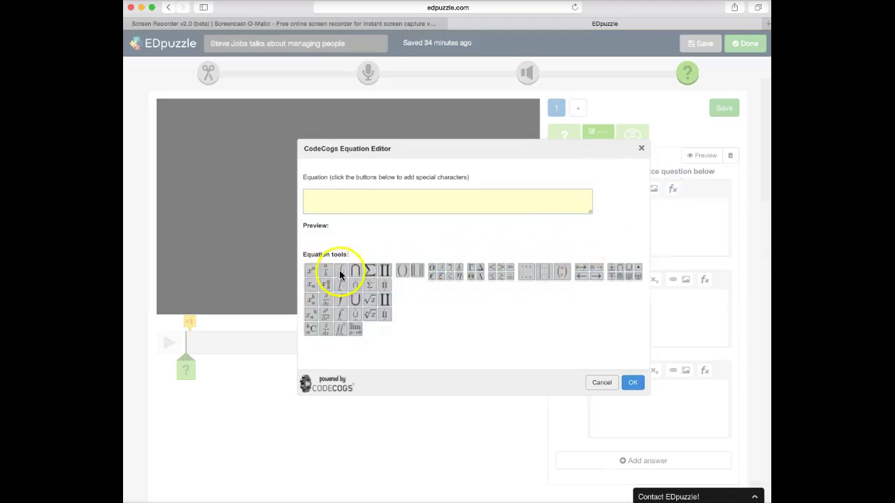
{"action": "mouse_move", "coordinate": [324, 275]}
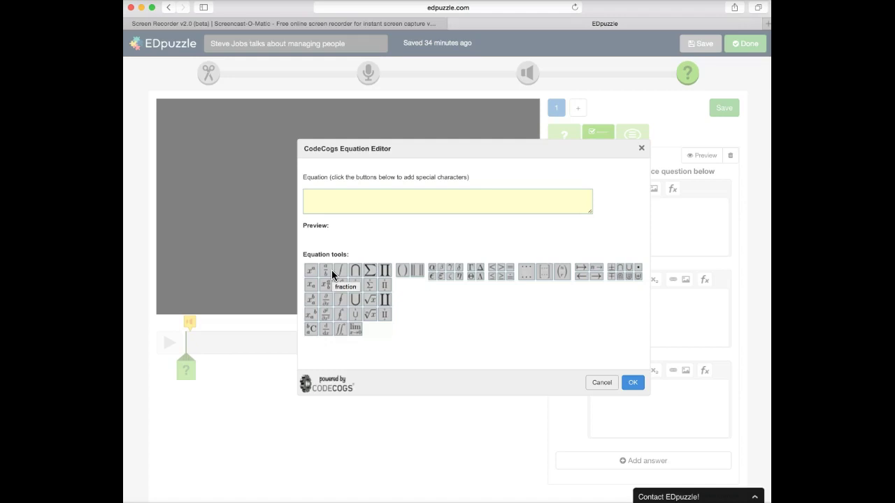
{"action": "left_click", "coordinate": [641, 149]}
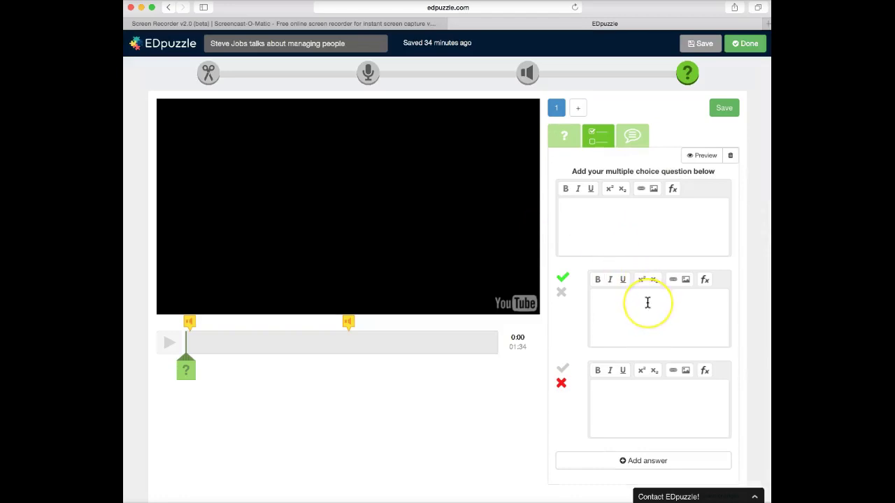
{"action": "scroll", "coordinate": [648, 302], "scroll_direction": "down", "scroll_amount": 3}
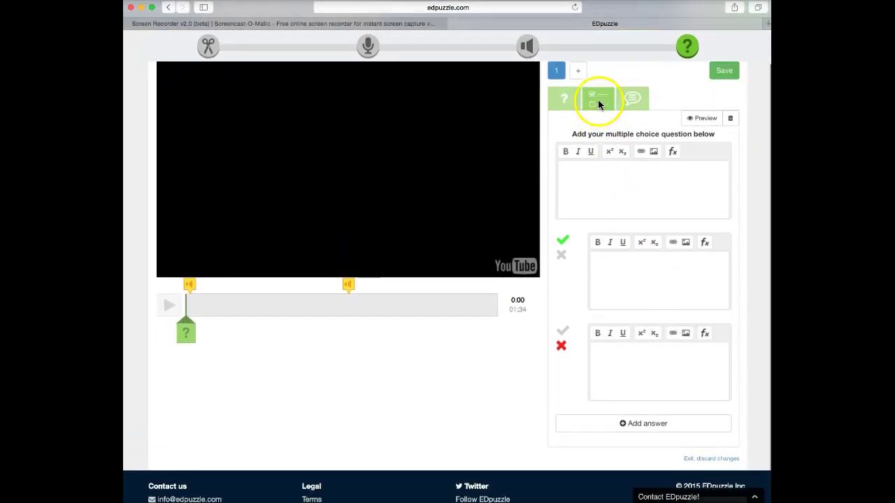
Write the question asking which TVM table values $10,000 after 20 years at 5% interest
{"action": "left_click", "coordinate": [564, 171]}
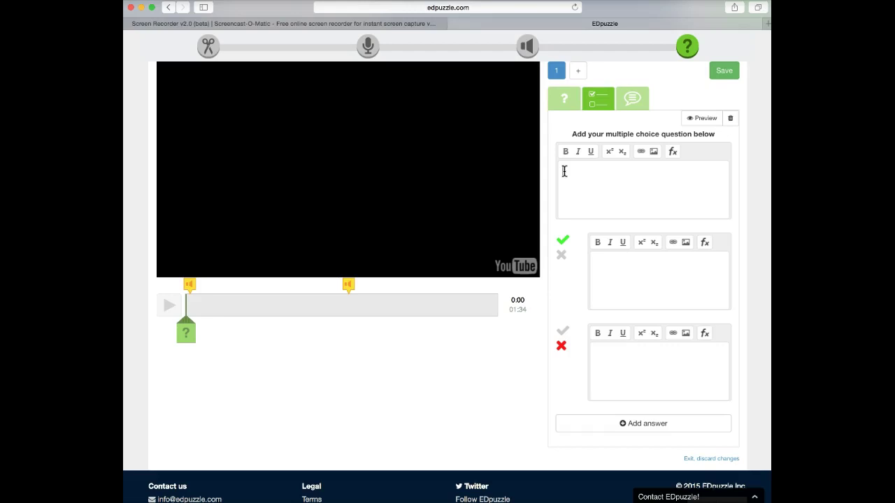
{"action": "type", "text": "Which tvm table would I use"}
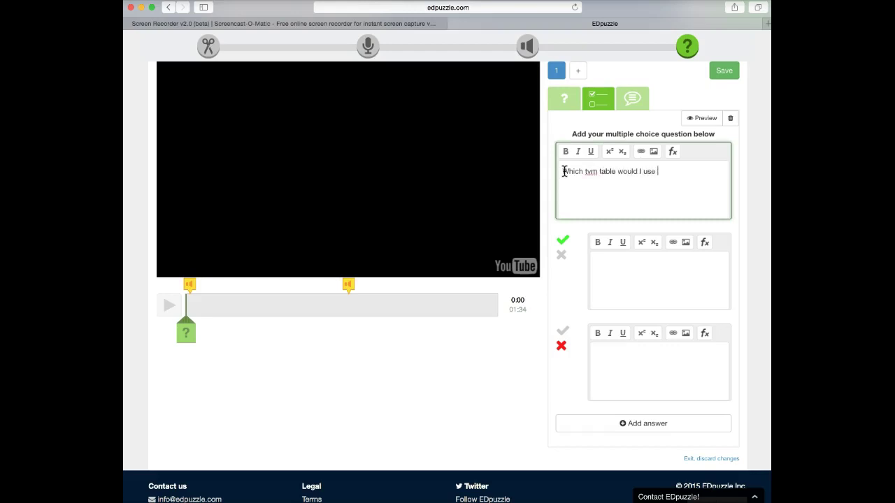
{"action": "type", "text": "wanted to find how much $10,000 would be worth after"}
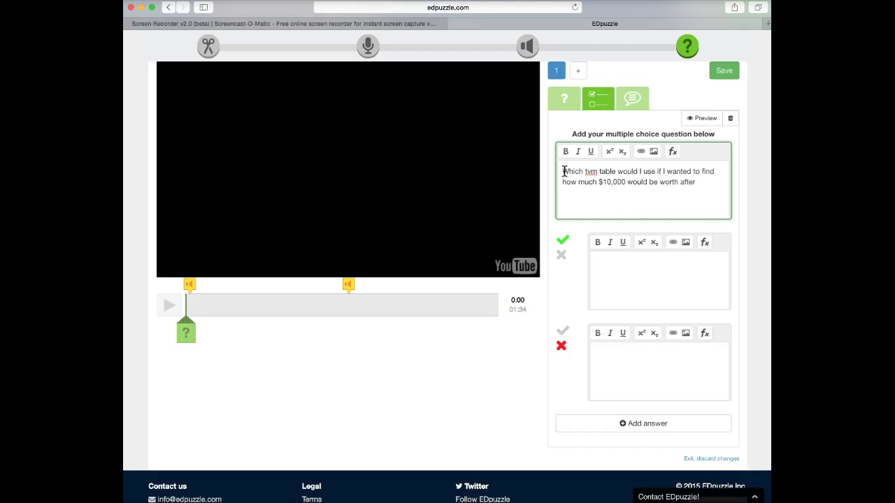
{"action": "type", "text": "s at 5% interest compounded annually?"}
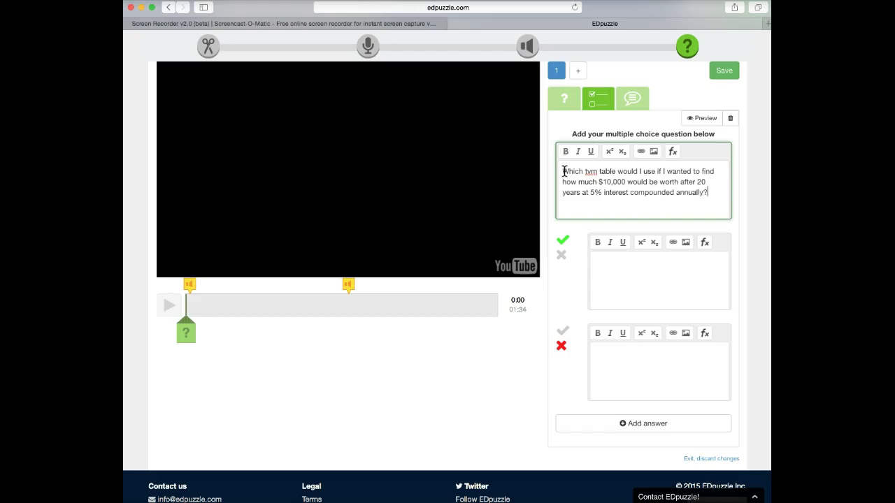
Enter answers PV of a lump sum, FV of a lump sum, and an added PV of an annuity
{"action": "left_click", "coordinate": [596, 259]}
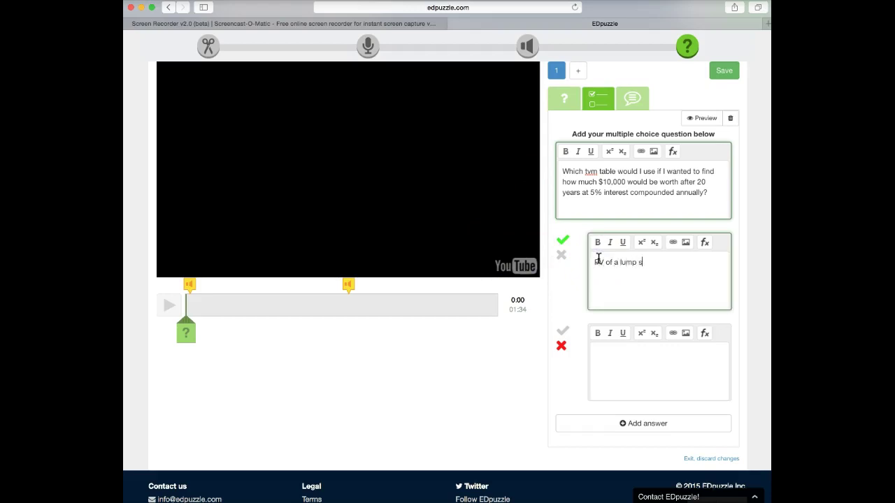
{"action": "left_click", "coordinate": [602, 358]}
{"action": "type", "text": "FV of a lump sum"}
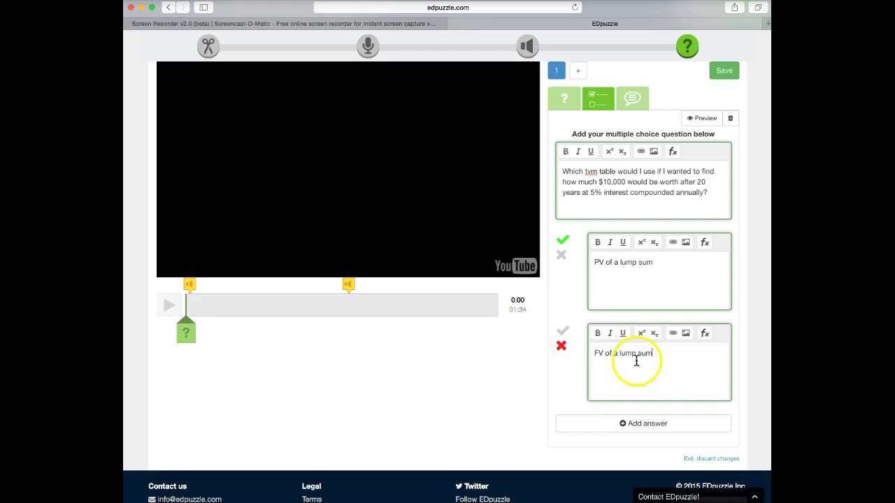
{"action": "left_click", "coordinate": [643, 424]}
{"action": "left_click", "coordinate": [618, 448]}
{"action": "type", "text": "PV of an annuity"}
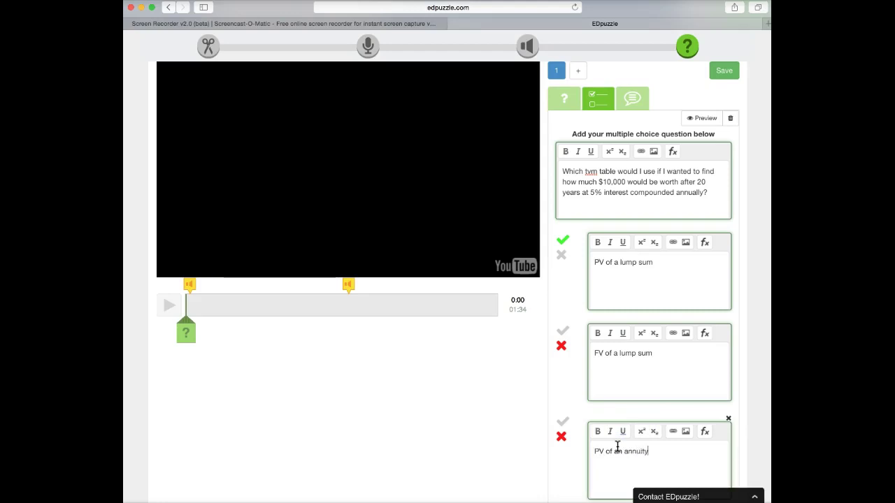
{"action": "scroll", "coordinate": [679, 440], "scroll_direction": "down", "scroll_amount": 3}
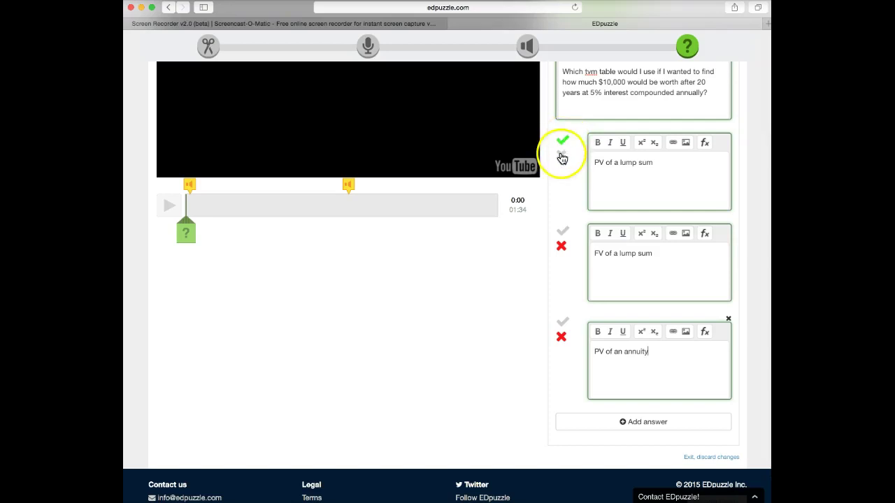
{"action": "scroll", "coordinate": [561, 149], "scroll_direction": "up", "scroll_amount": 1}
Mark FV of a lump sum as correct and save the question
{"action": "left_click", "coordinate": [561, 268]}
{"action": "scroll", "coordinate": [564, 271], "scroll_direction": "down", "scroll_amount": 1}
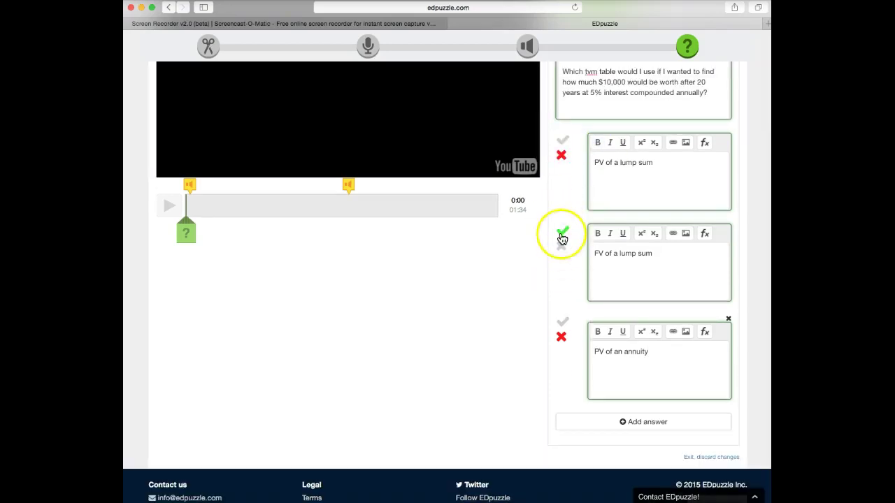
{"action": "scroll", "coordinate": [682, 341], "scroll_direction": "down", "scroll_amount": 1}
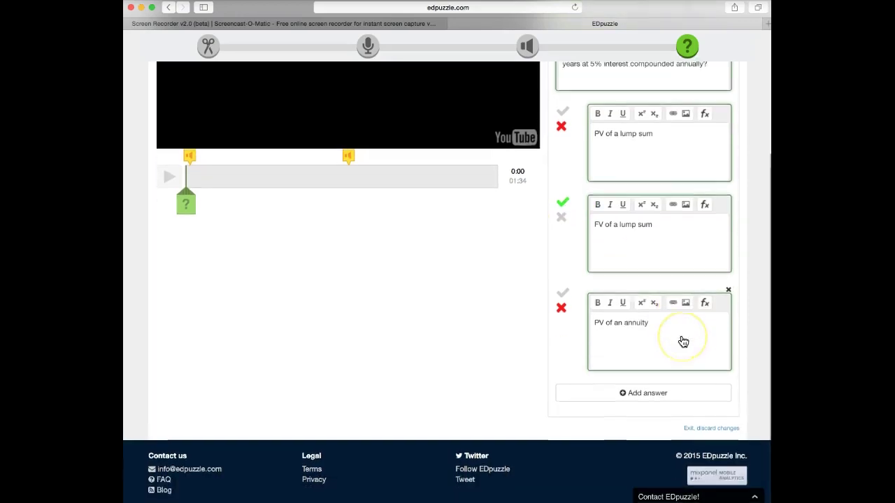
{"action": "scroll", "coordinate": [682, 341], "scroll_direction": "up", "scroll_amount": 4}
{"action": "scroll", "coordinate": [683, 341], "scroll_direction": "down", "scroll_amount": 4}
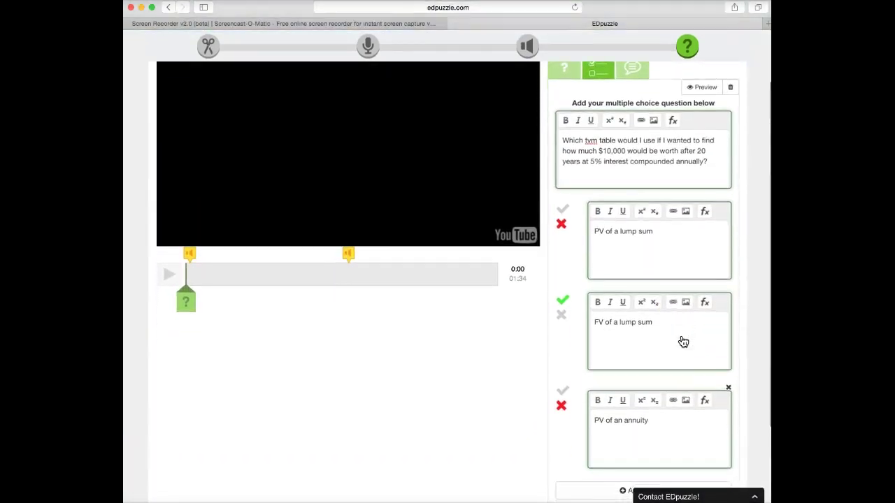
{"action": "scroll", "coordinate": [683, 342], "scroll_direction": "up", "scroll_amount": 4}
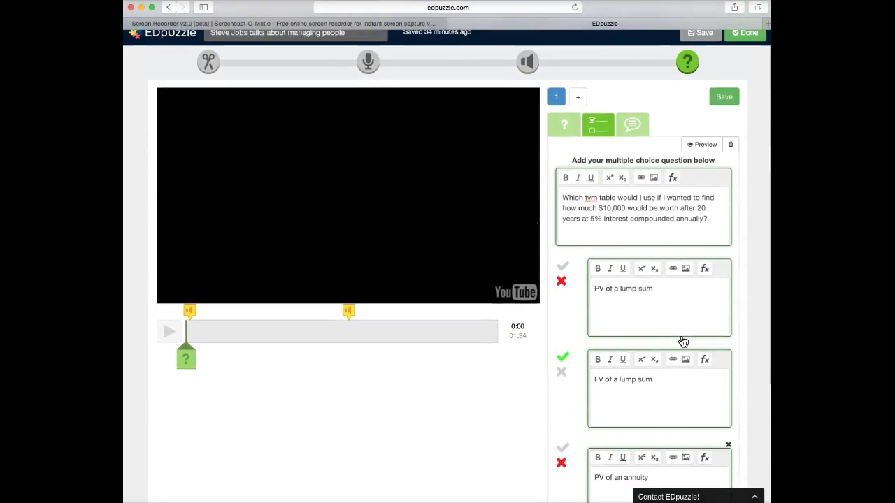
{"action": "left_click", "coordinate": [724, 97]}
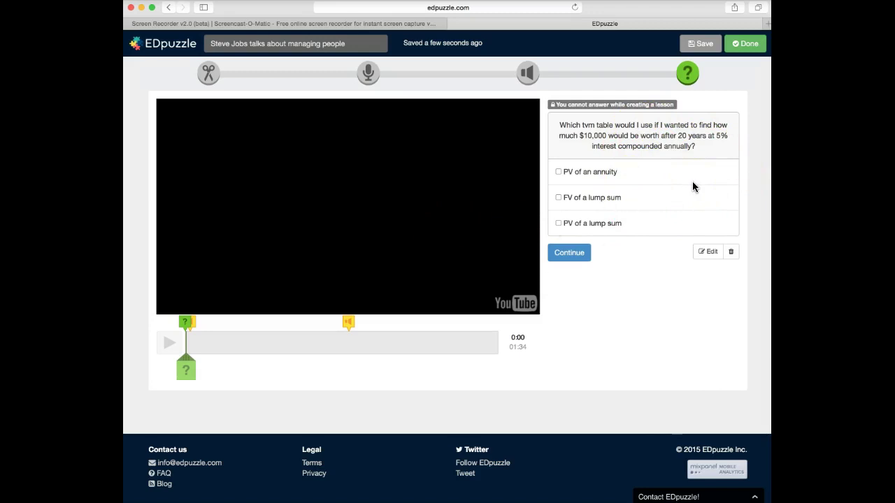
Reposition the green quiz marker from 0:31 to 0:28 on the timeline, with playback paused
{"action": "left_click", "coordinate": [190, 371]}
{"action": "mouse_move", "coordinate": [185, 321]}
{"action": "left_mouse_down"}
{"action": "mouse_move", "coordinate": [368, 323]}
{"action": "mouse_move", "coordinate": [281, 325]}
{"action": "left_mouse_up"}
{"action": "left_click", "coordinate": [170, 343]}
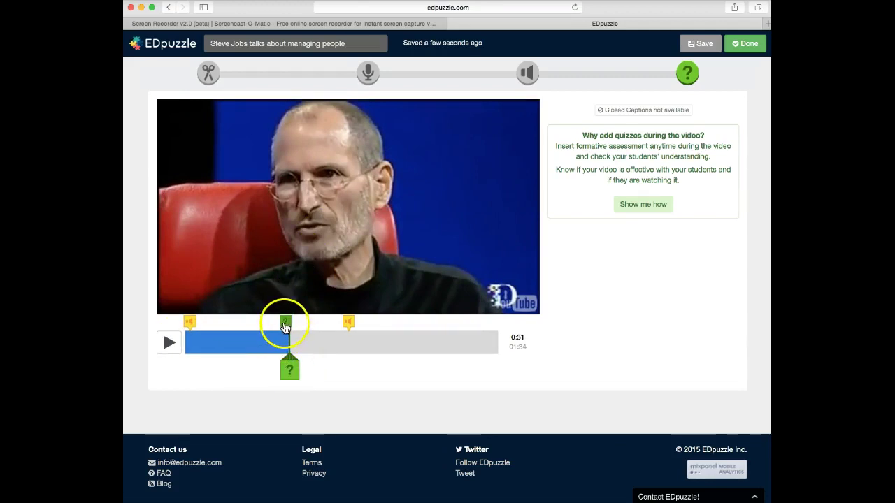
{"action": "mouse_move", "coordinate": [285, 326]}
{"action": "left_mouse_down"}
{"action": "mouse_move", "coordinate": [303, 323]}
{"action": "mouse_move", "coordinate": [260, 322]}
{"action": "mouse_move", "coordinate": [273, 323]}
{"action": "left_mouse_up"}
{"action": "left_click", "coordinate": [169, 343]}
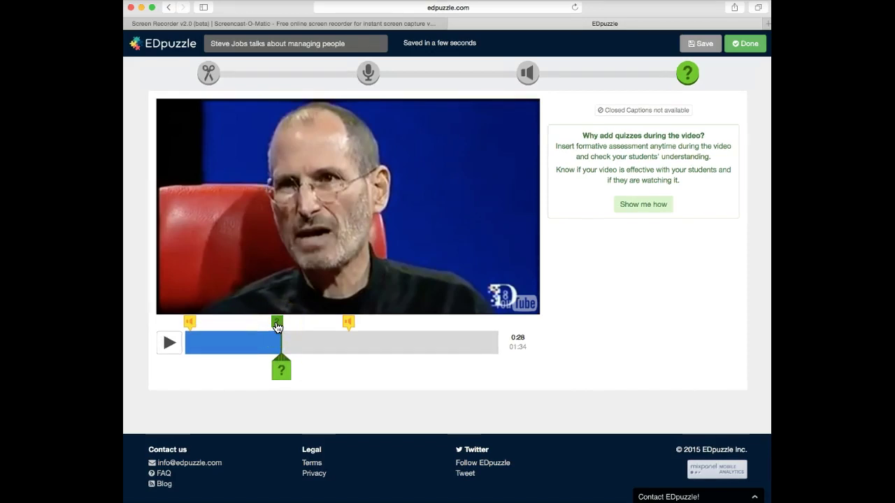
{"action": "left_click", "coordinate": [279, 369]}
{"action": "left_click", "coordinate": [276, 326]}
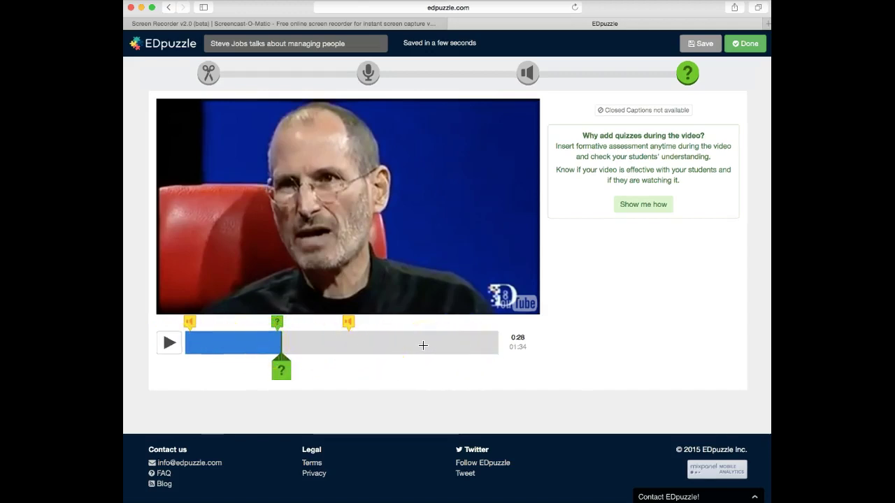
{"action": "left_click", "coordinate": [381, 350]}
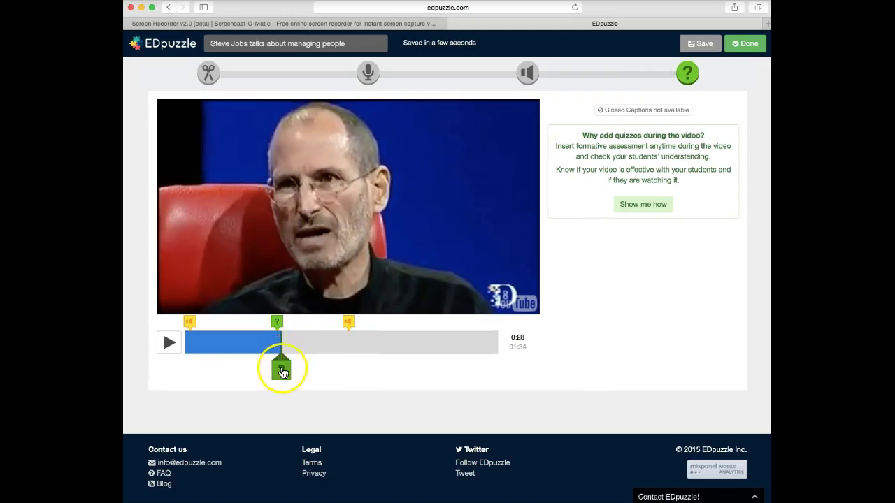
Save an open-ended question at 0:28: 'How comfortable are you with this material?'
{"action": "left_click", "coordinate": [281, 369]}
{"action": "left_click", "coordinate": [565, 135]}
{"action": "left_click", "coordinate": [574, 221]}
{"action": "type", "text": "How om"}
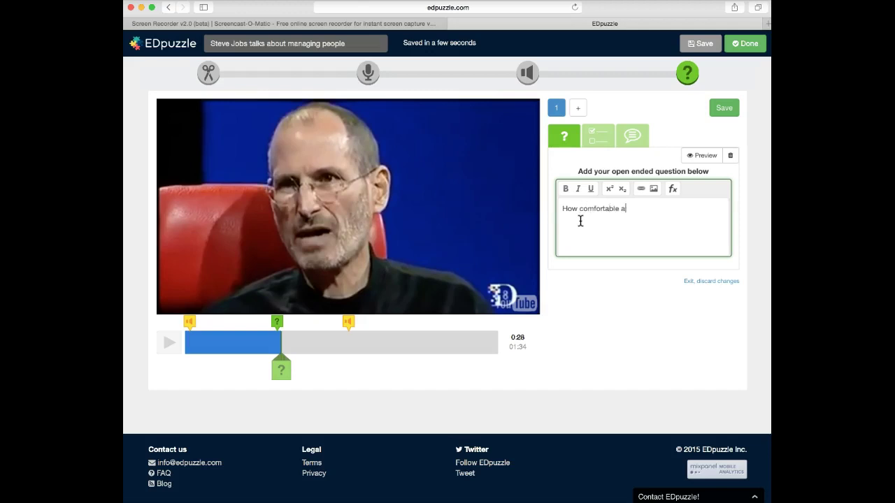
{"action": "type", "text": "fortable are you with this material"}
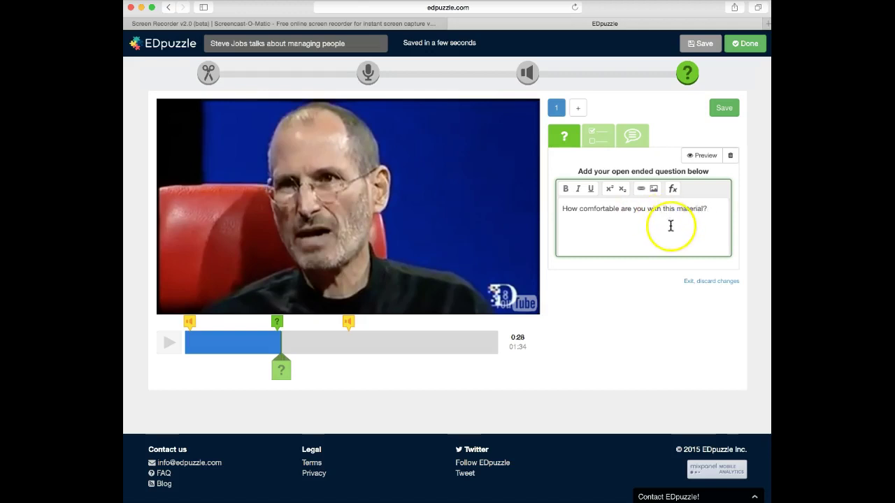
{"action": "left_click", "coordinate": [725, 111]}
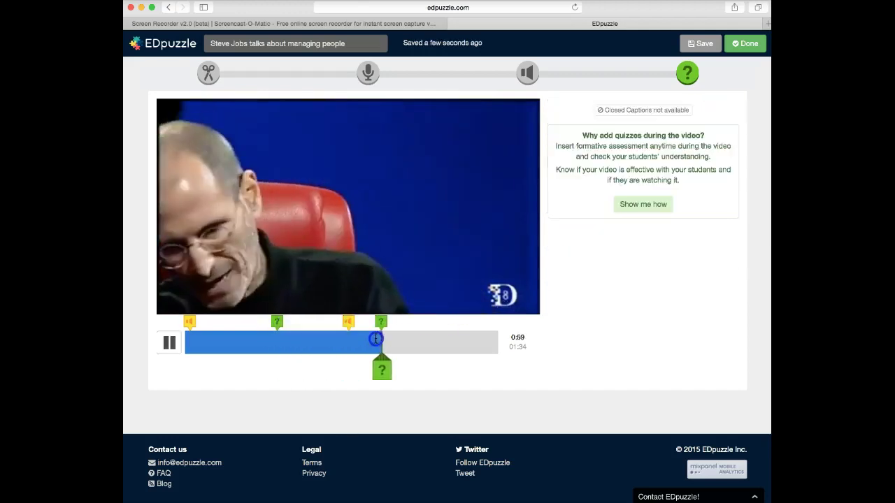
Play the clip from 0:28 and stop it at 01:02 for the next question point
{"action": "left_click", "coordinate": [172, 344]}
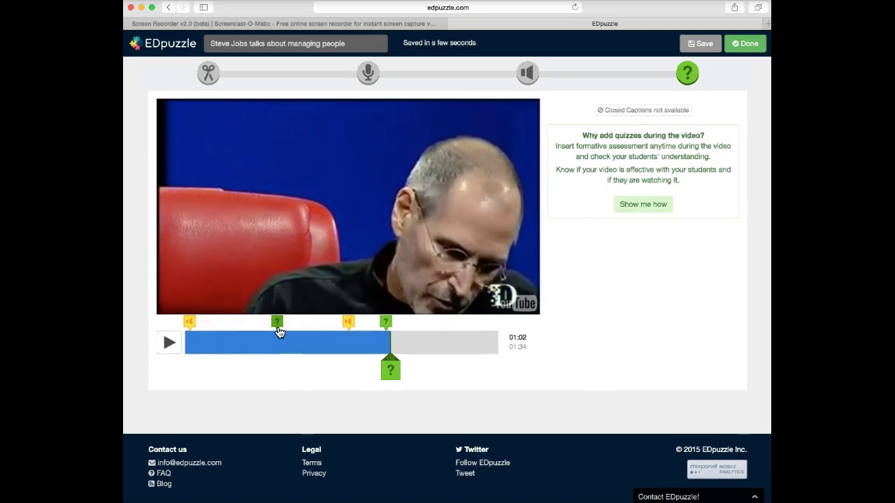
{"action": "left_click", "coordinate": [279, 349]}
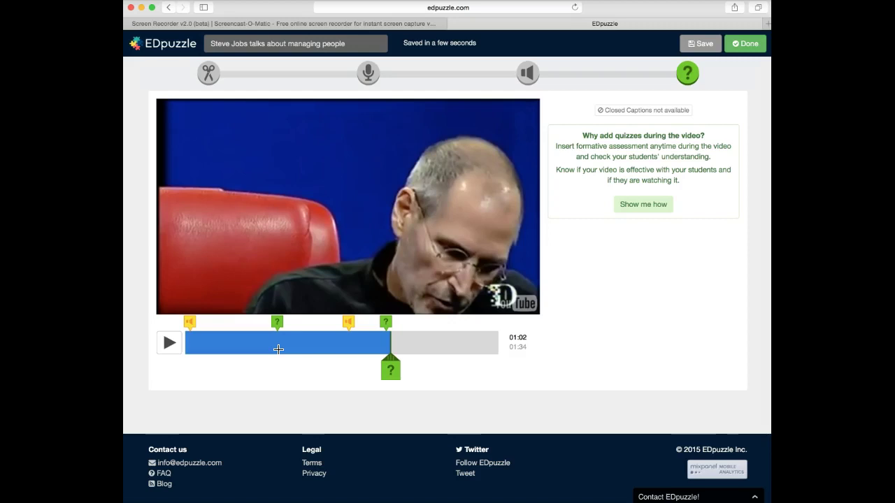
{"action": "left_click_drag", "start_coordinate": [279, 349], "coordinate": [392, 345]}
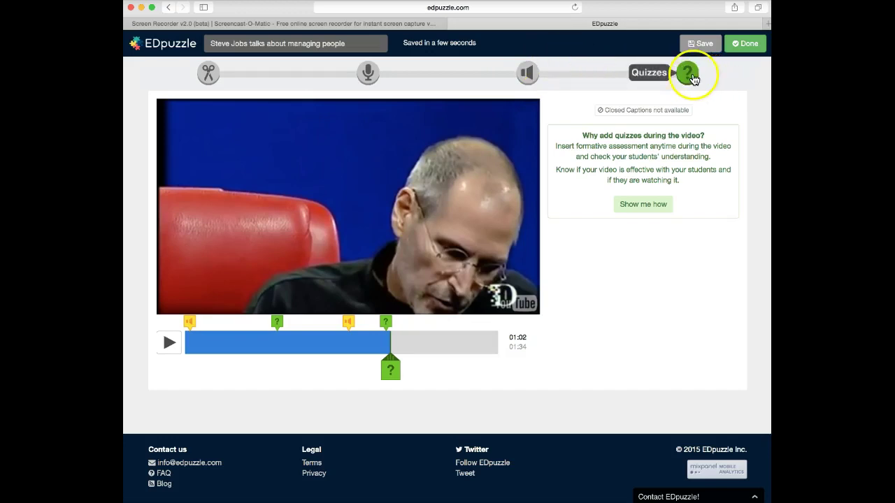
Save and finish the lesson edits, enabling Prevent skipping for the assignment
{"action": "left_click", "coordinate": [697, 46]}
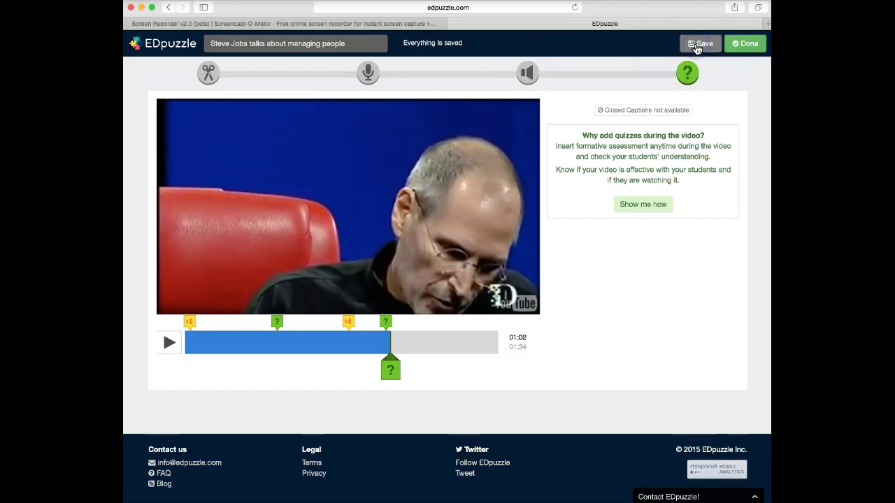
{"action": "left_click", "coordinate": [748, 45]}
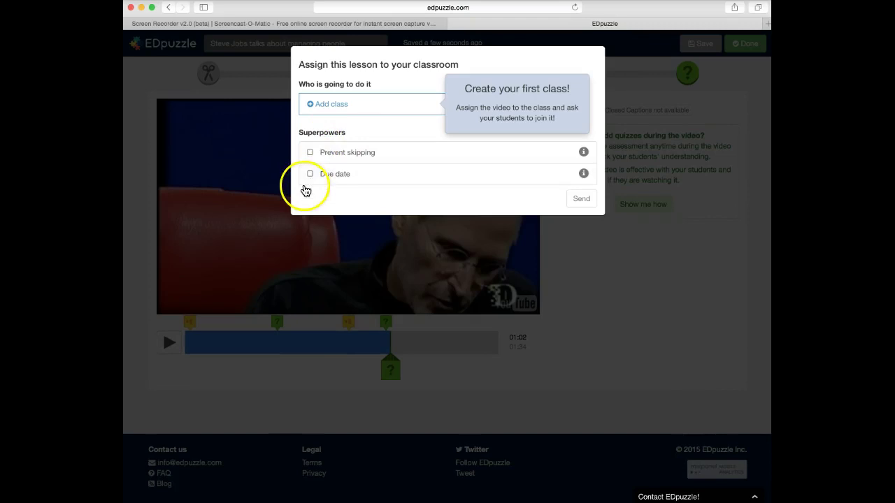
{"action": "left_click", "coordinate": [310, 152]}
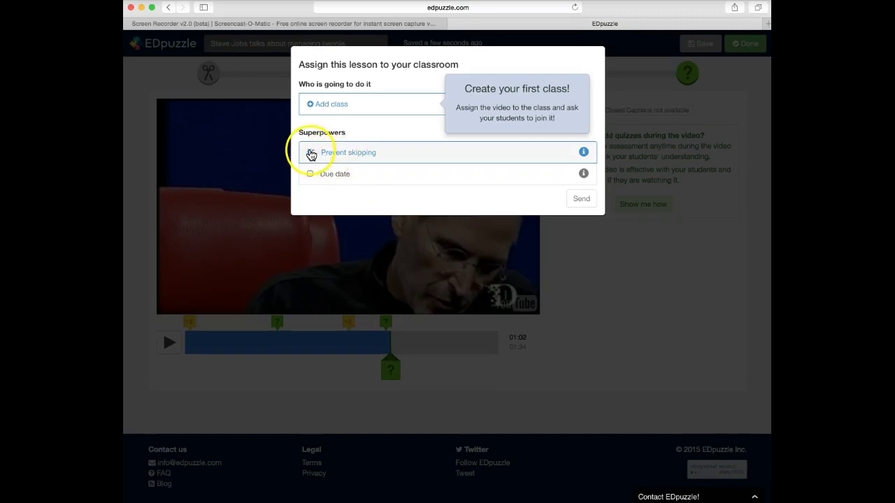
Create the new class FIN101_S15 and send the lesson to it
{"action": "left_click", "coordinate": [330, 106]}
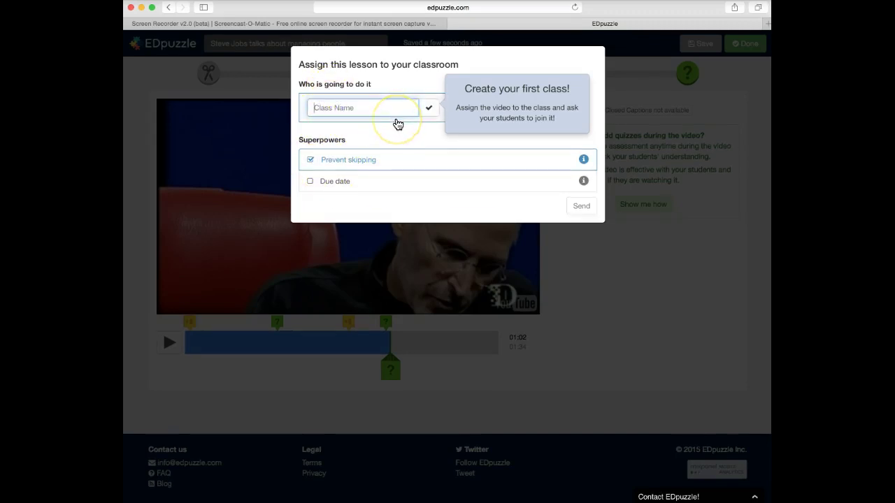
{"action": "type", "text": "FIN101_S15"}
{"action": "left_click", "coordinate": [428, 110]}
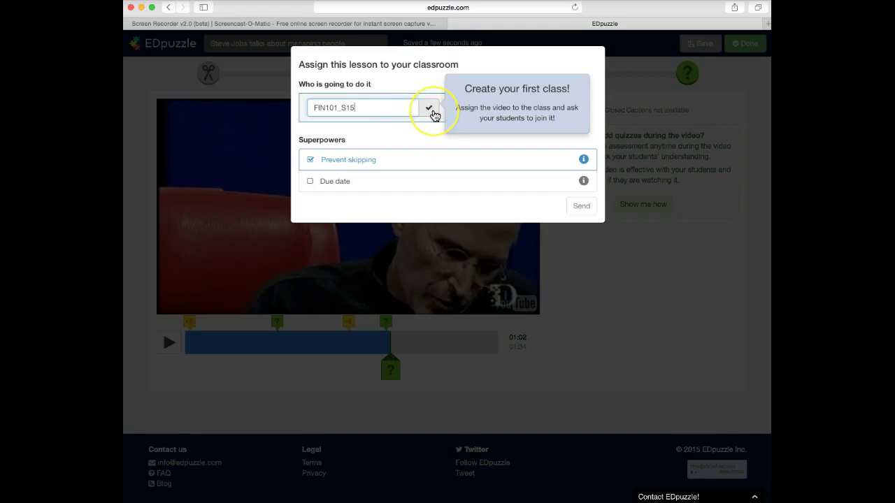
{"action": "left_click", "coordinate": [430, 109]}
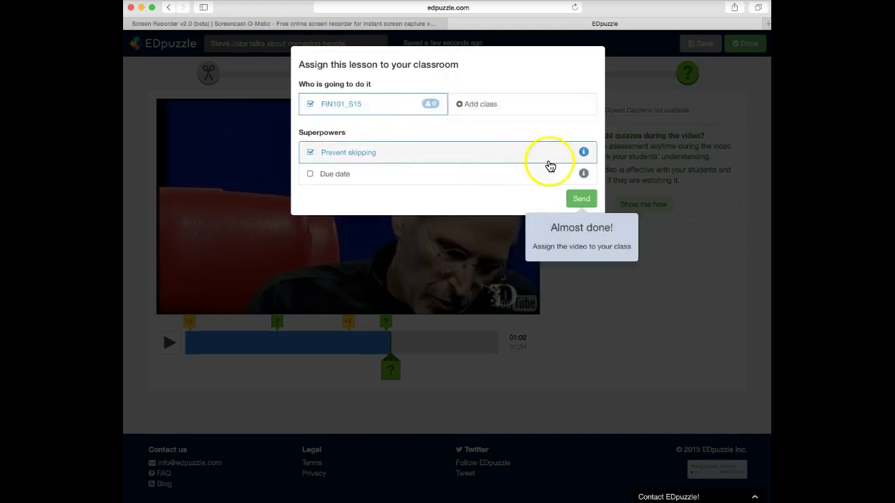
{"action": "left_click", "coordinate": [581, 200]}
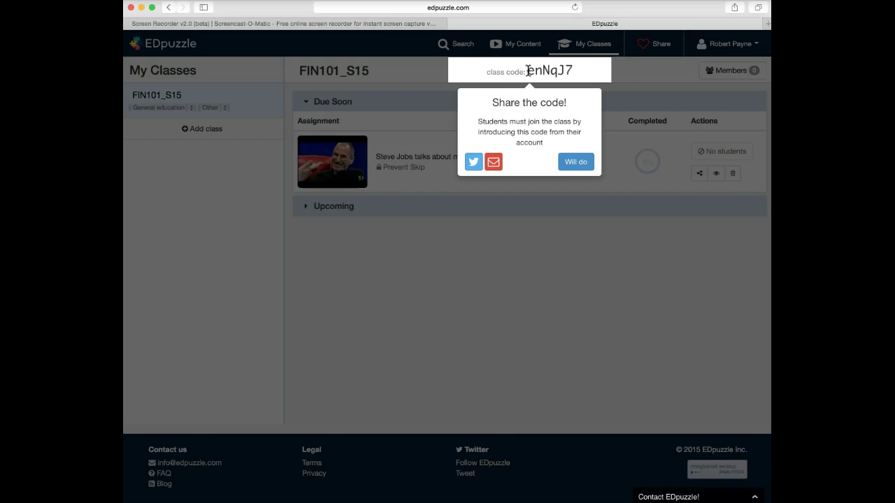
Dismiss the Share the code tip with Will do
{"action": "left_click", "coordinate": [579, 74]}
{"action": "left_click", "coordinate": [577, 162]}
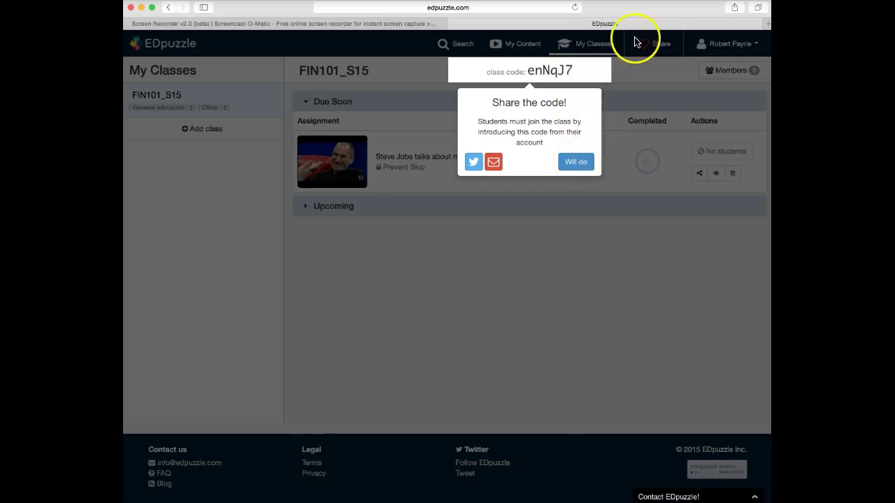
{"action": "left_click", "coordinate": [575, 163]}
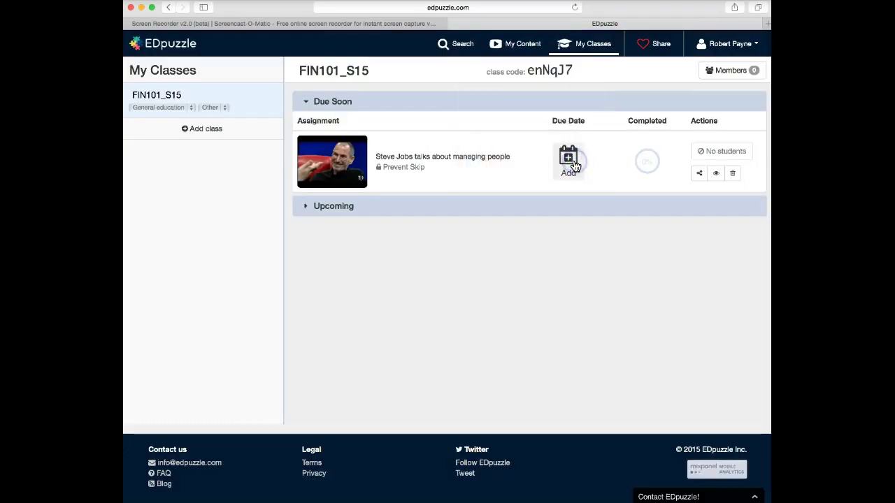
Close the Share your superpowers teacher-sharing dialog, returning to the FIN101_S15 assignment list
{"action": "left_click", "coordinate": [659, 44]}
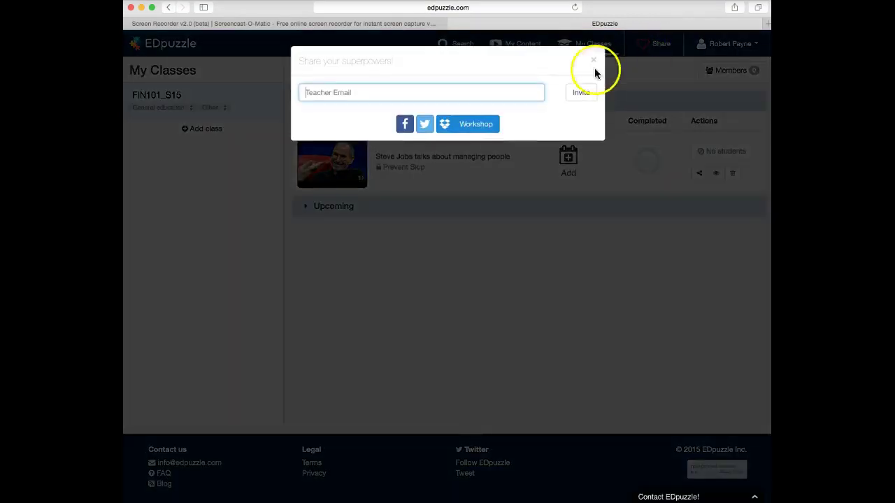
{"action": "left_click", "coordinate": [660, 71]}
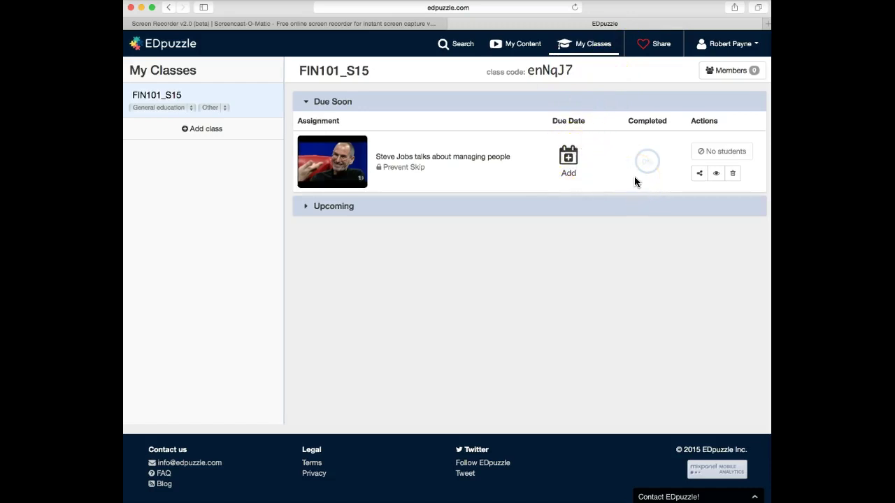
{"action": "left_click", "coordinate": [587, 192]}
{"action": "left_click", "coordinate": [545, 220]}
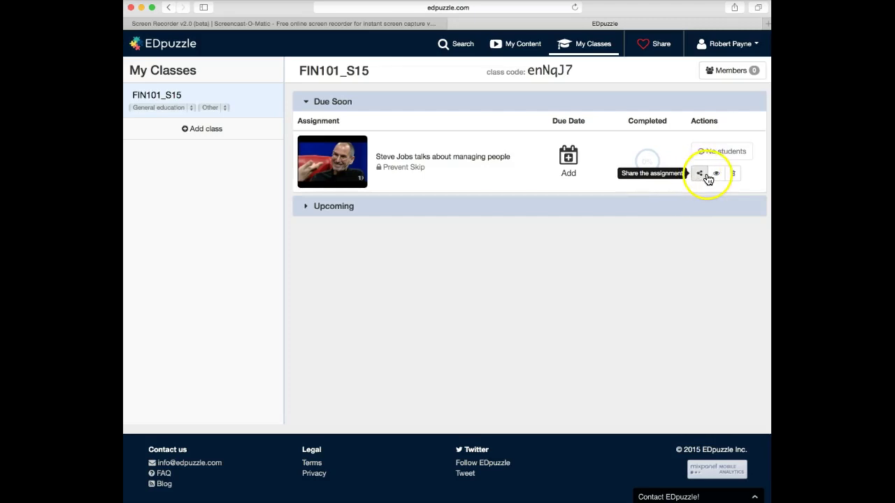
{"action": "left_click", "coordinate": [717, 176]}
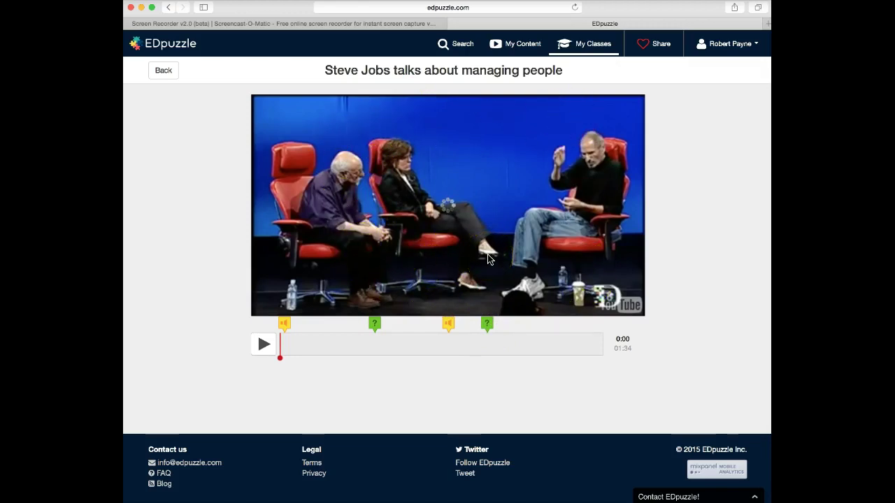
{"action": "left_click", "coordinate": [168, 7]}
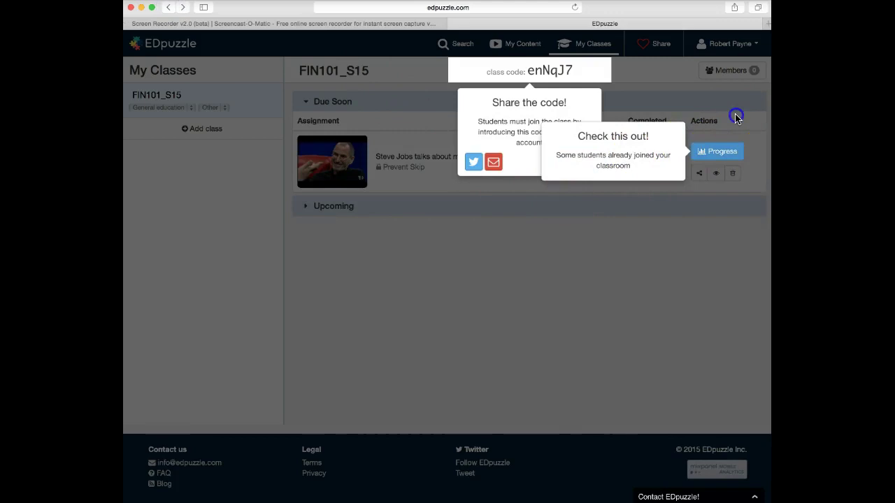
Open the Progress report for the Prevent Skip Steve Jobs lesson row
{"action": "left_click", "coordinate": [712, 153]}
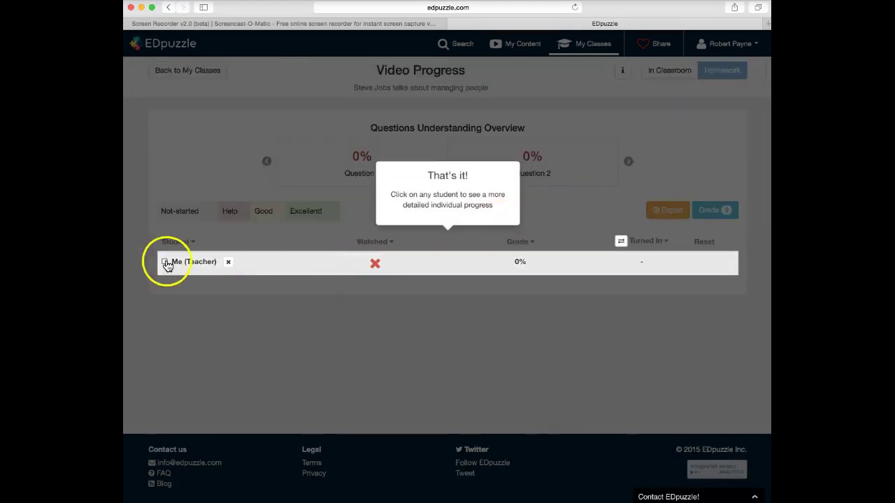